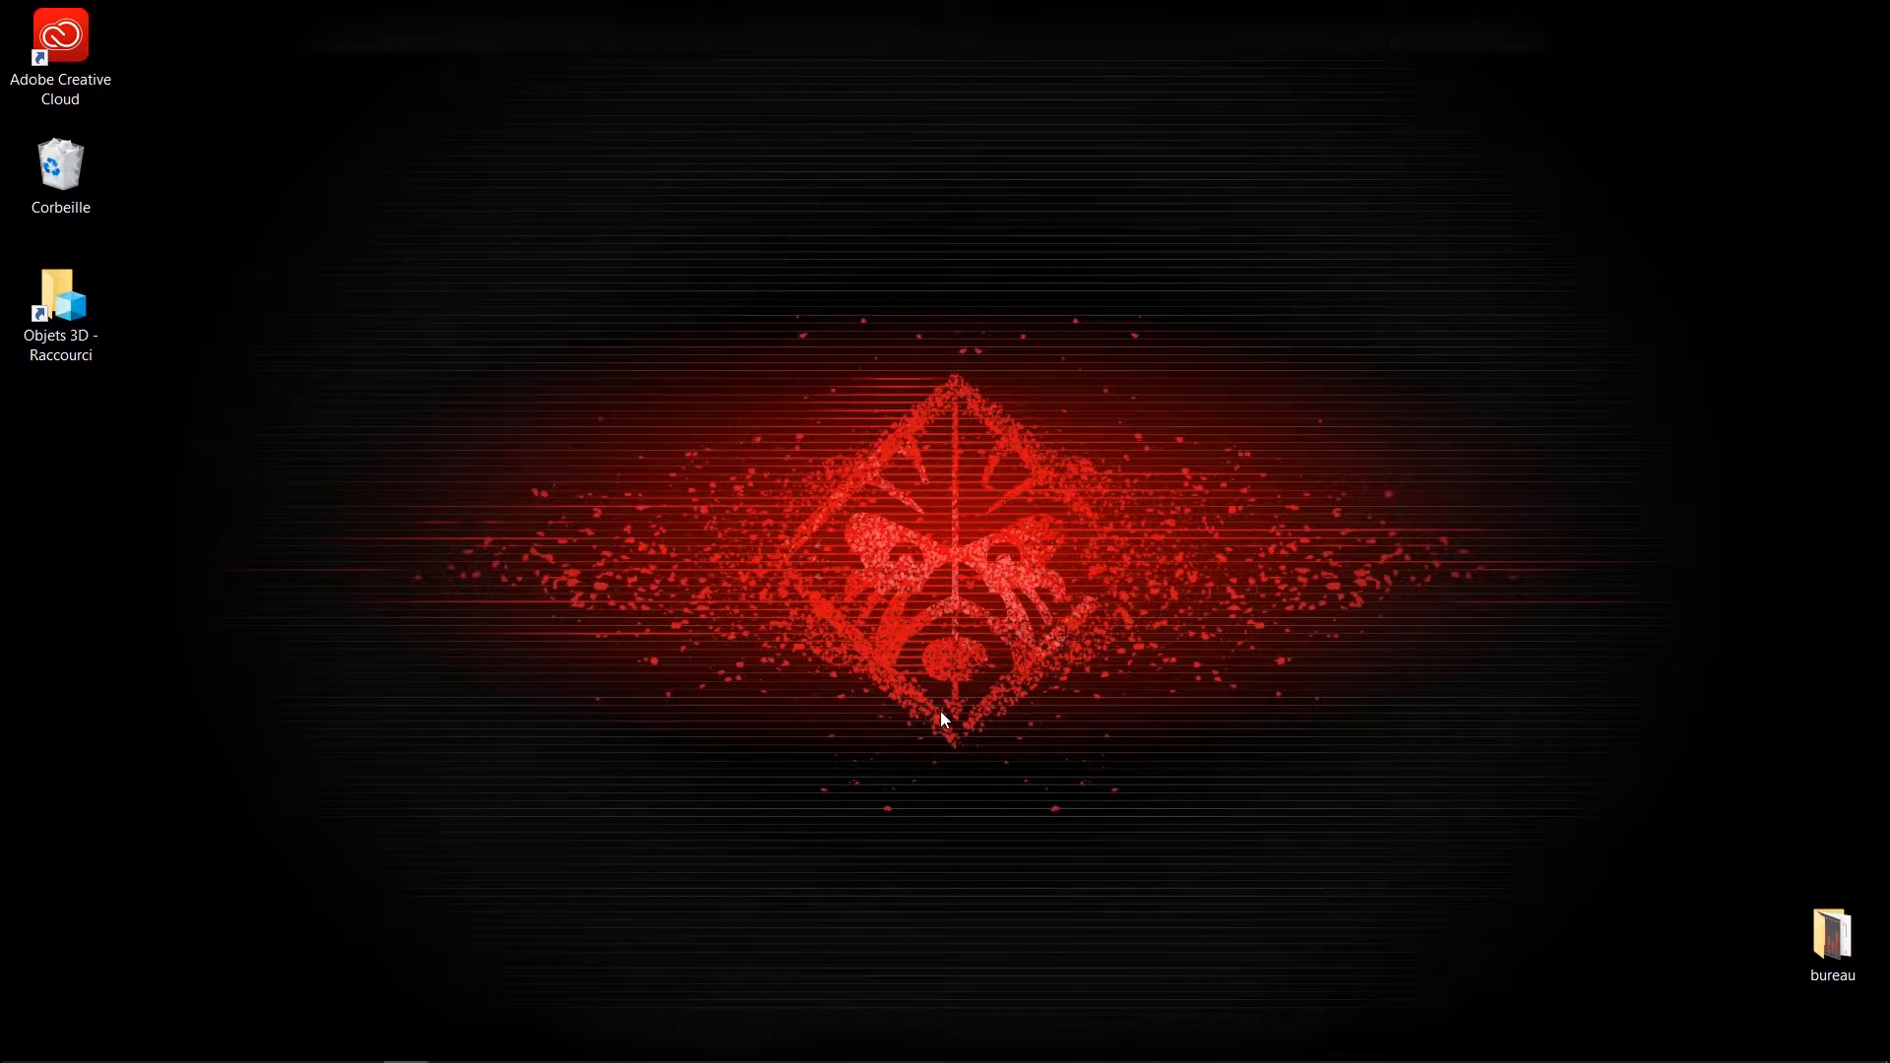
Open Creative Cloud Desktop and review the installed applications
{"action": "double_click", "coordinate": [52, 42]}
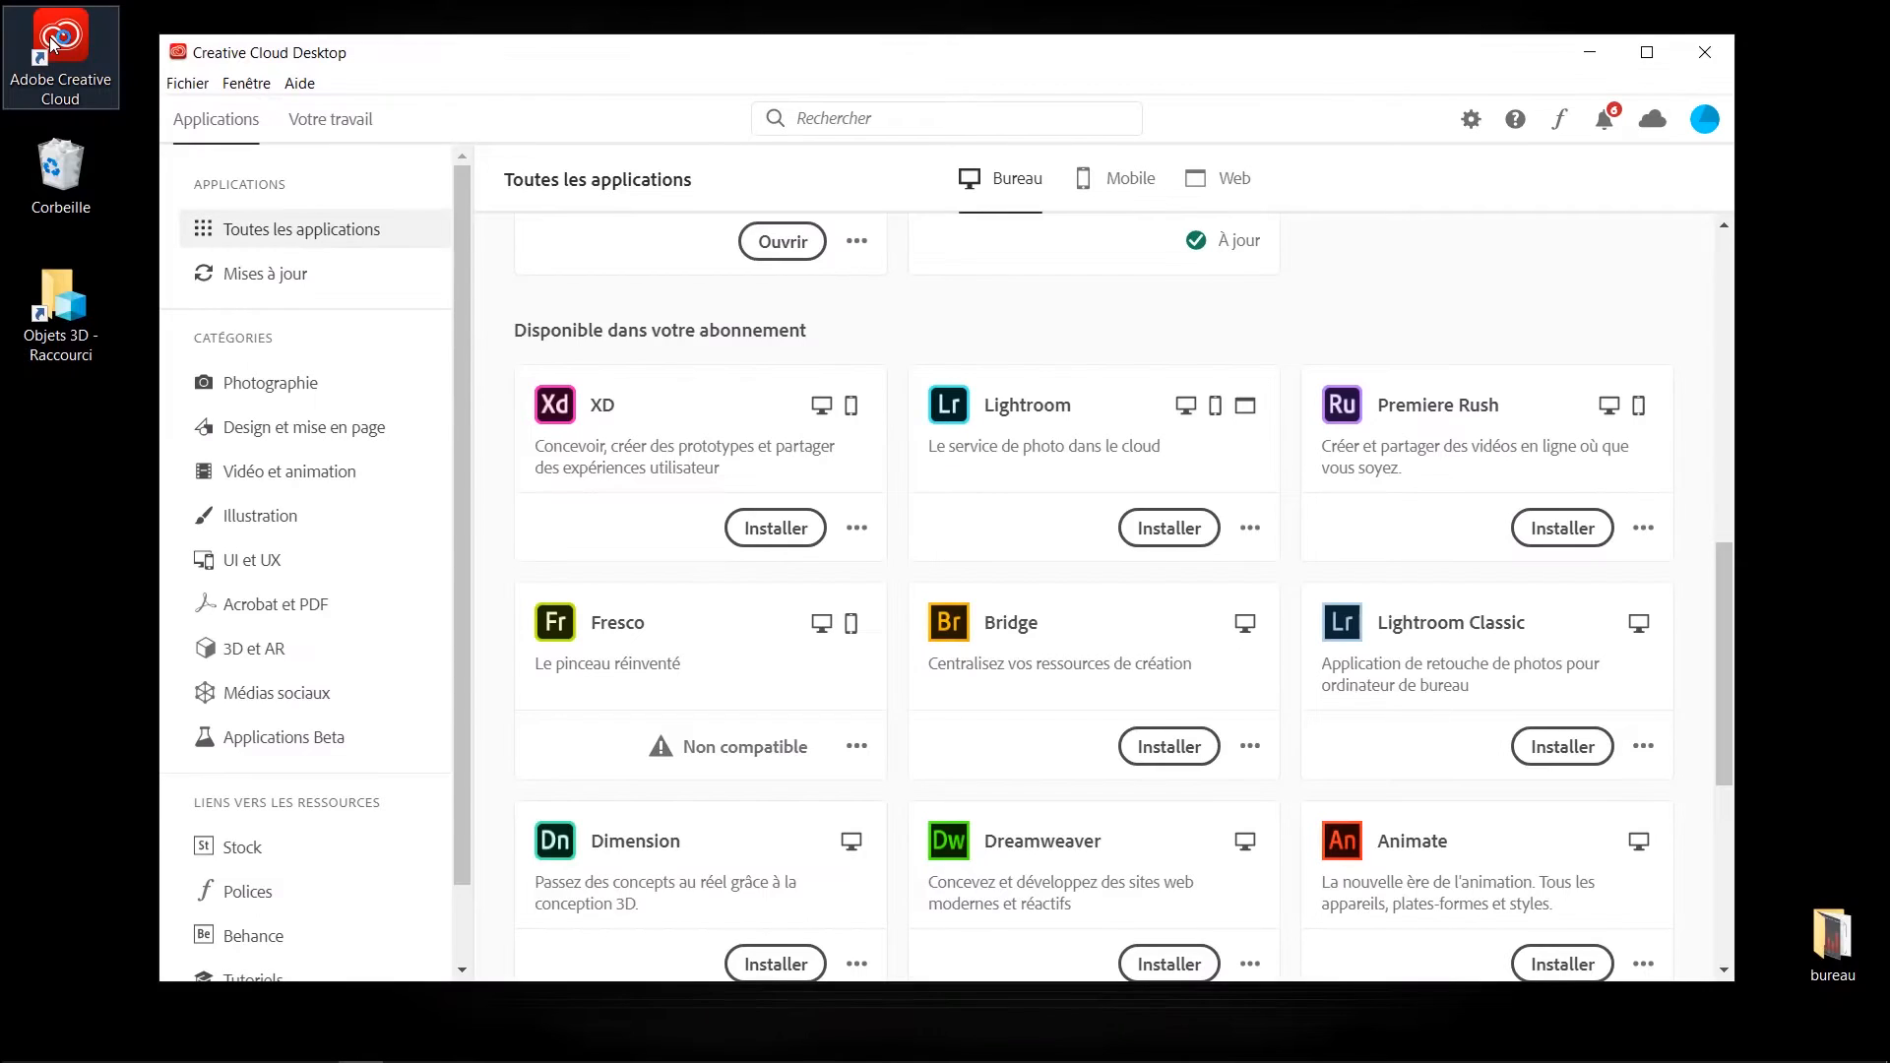
{"action": "scroll", "coordinate": [1201, 518], "scroll_direction": "up", "scroll_amount": 6}
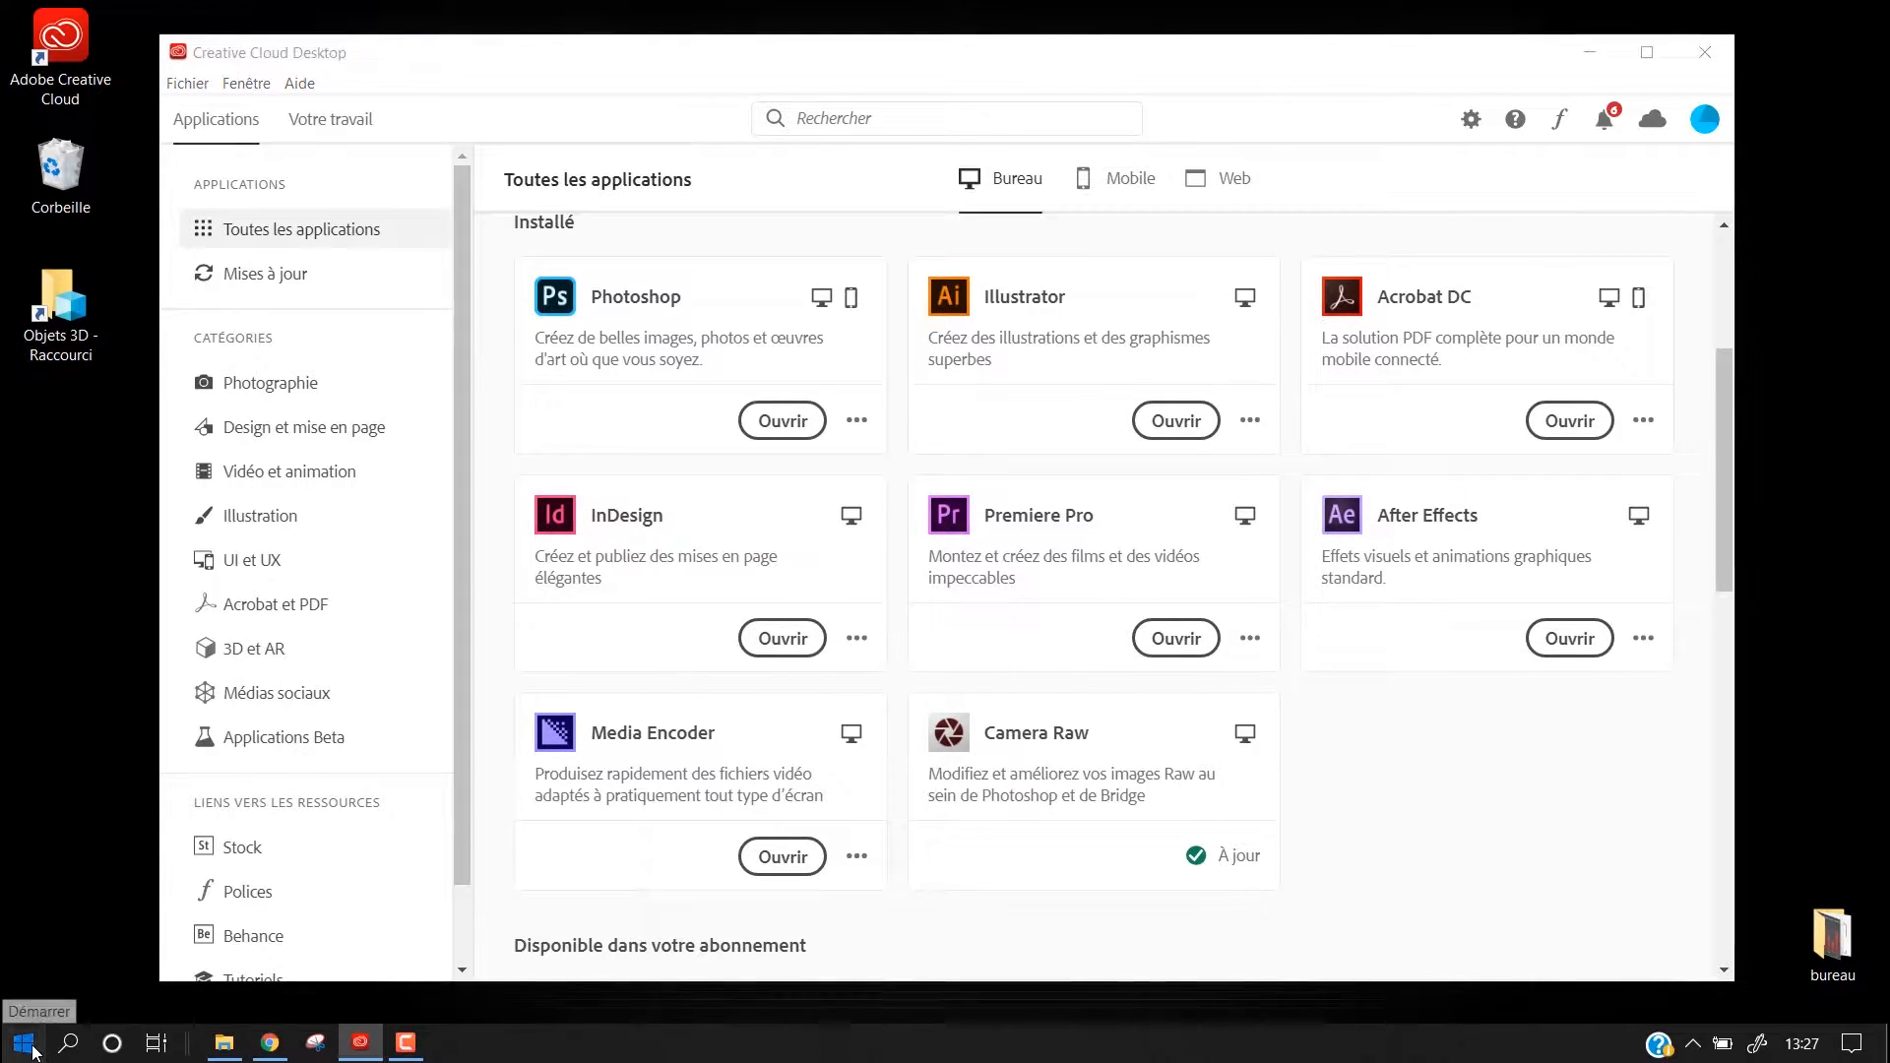
Launch InDesign and start creating a new document
{"action": "left_click", "coordinate": [30, 1046]}
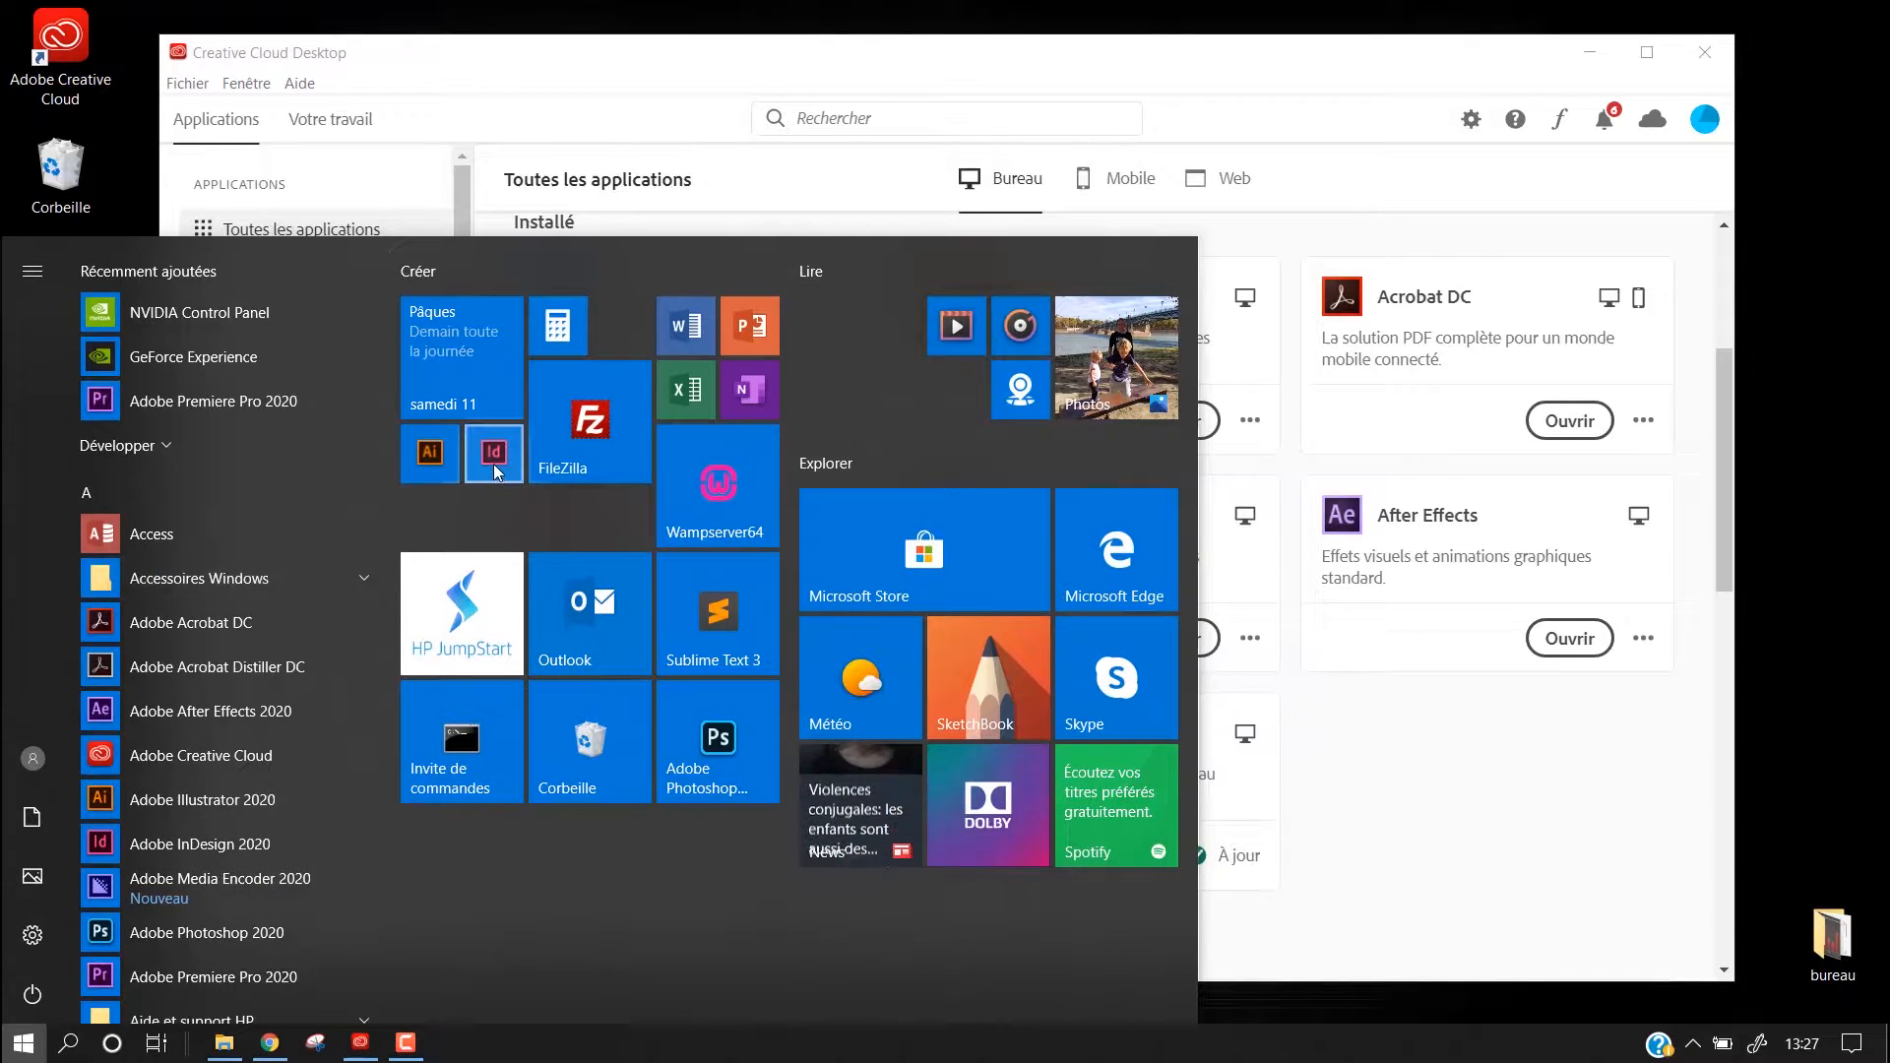
{"action": "left_click", "coordinate": [493, 464]}
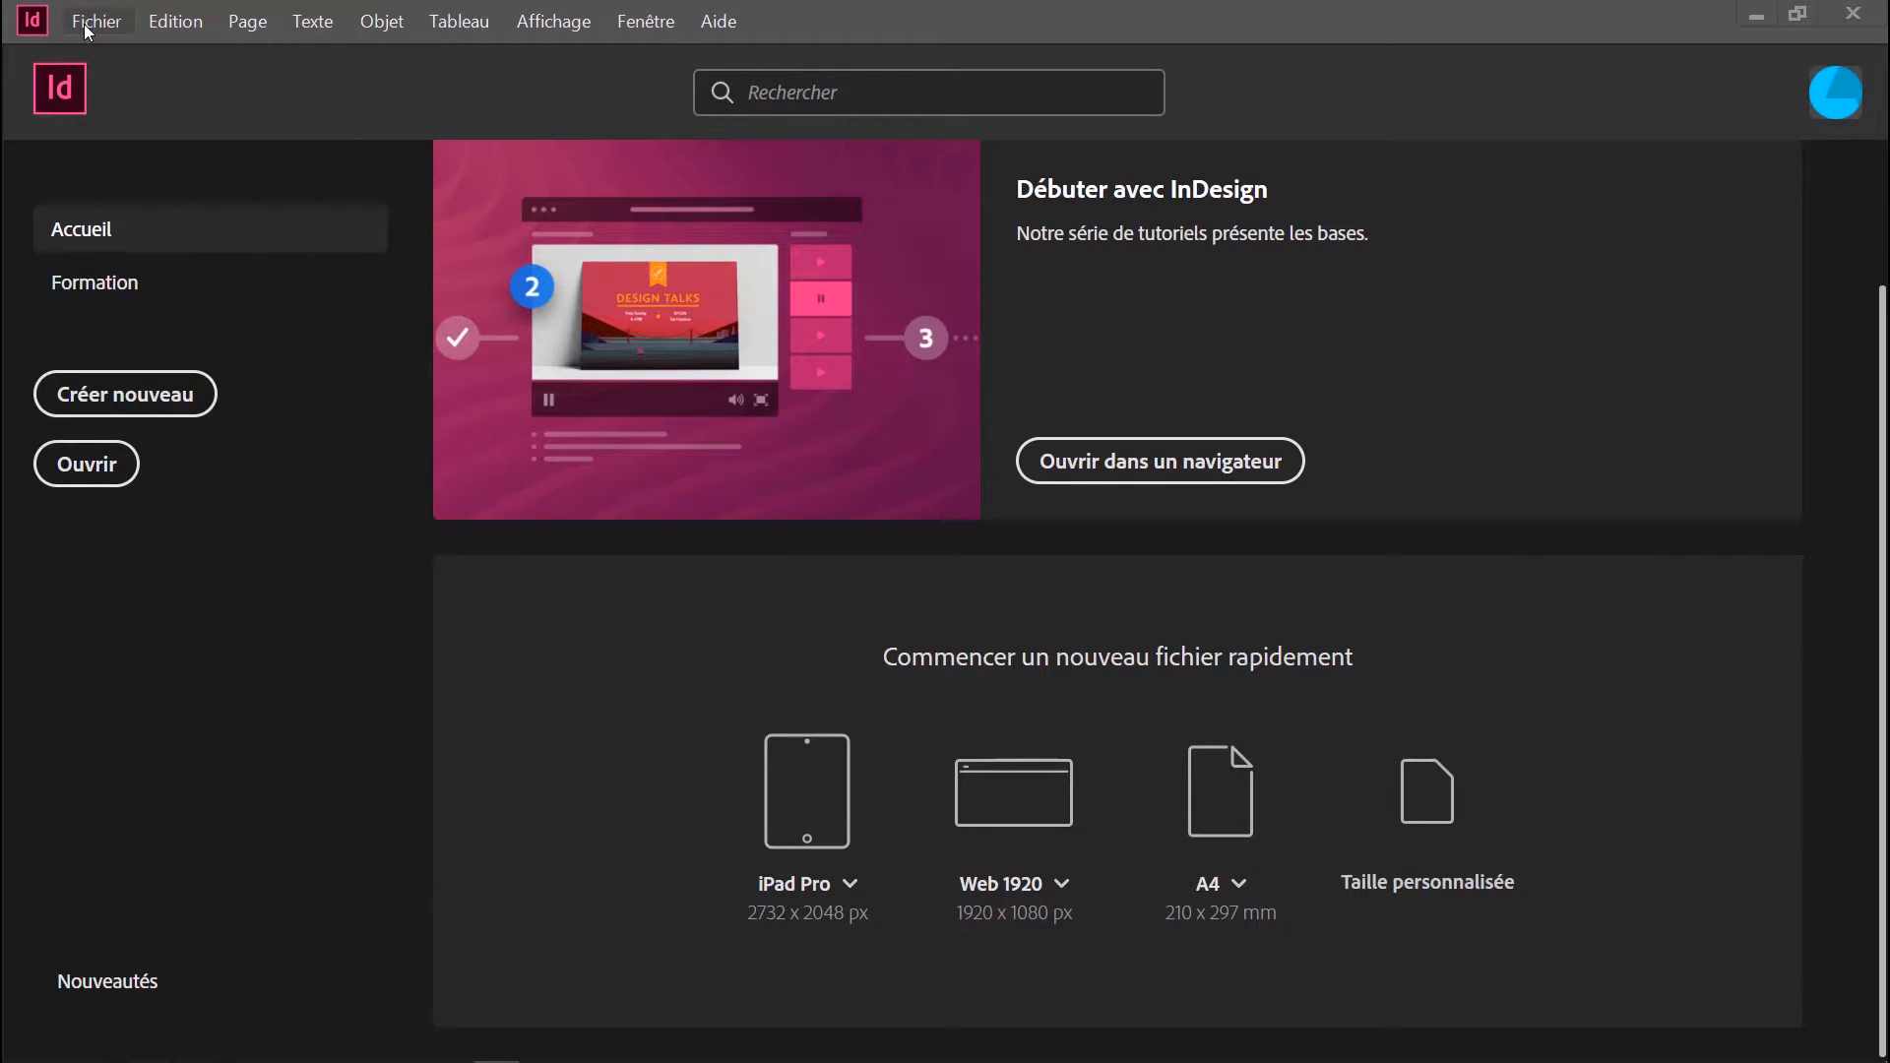
{"action": "left_click", "coordinate": [121, 402]}
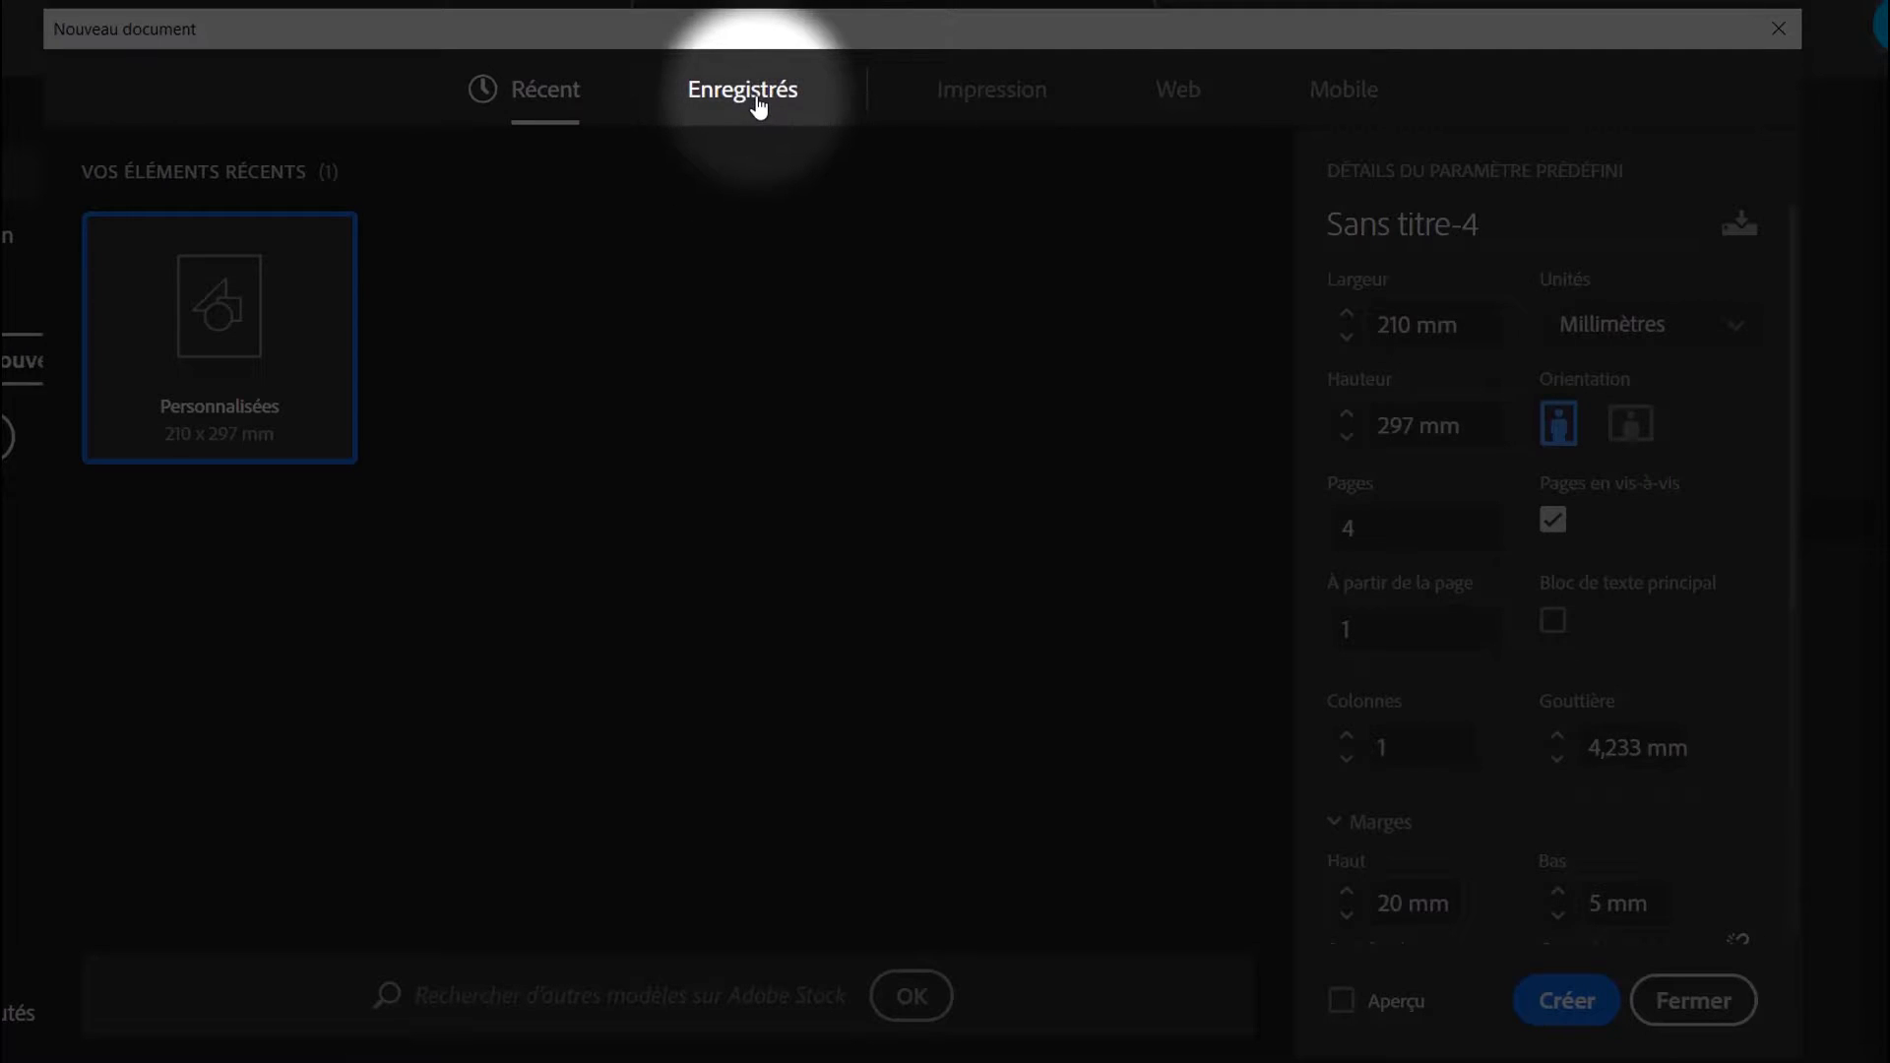
Review the Enregistrés, Impression, Web and Mobile preset categories for new documents
{"action": "left_click", "coordinate": [758, 101]}
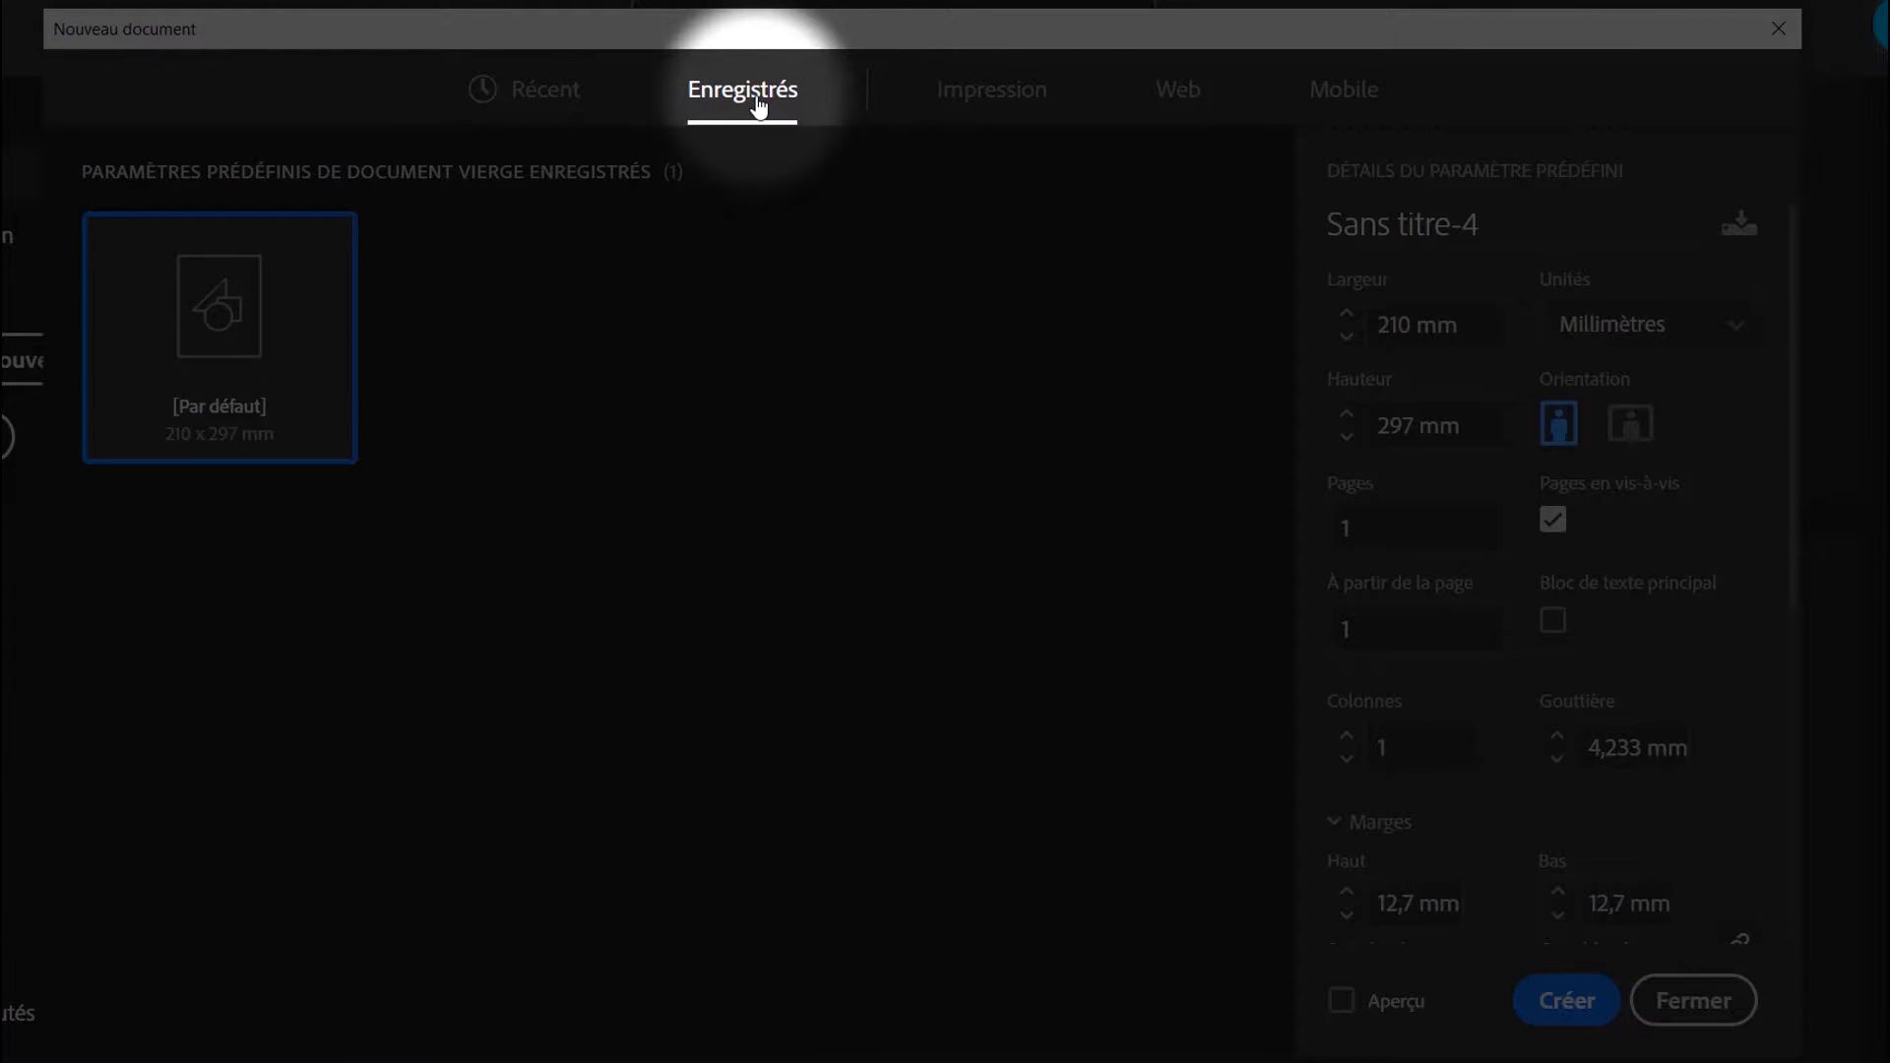
{"action": "left_click", "coordinate": [1002, 98]}
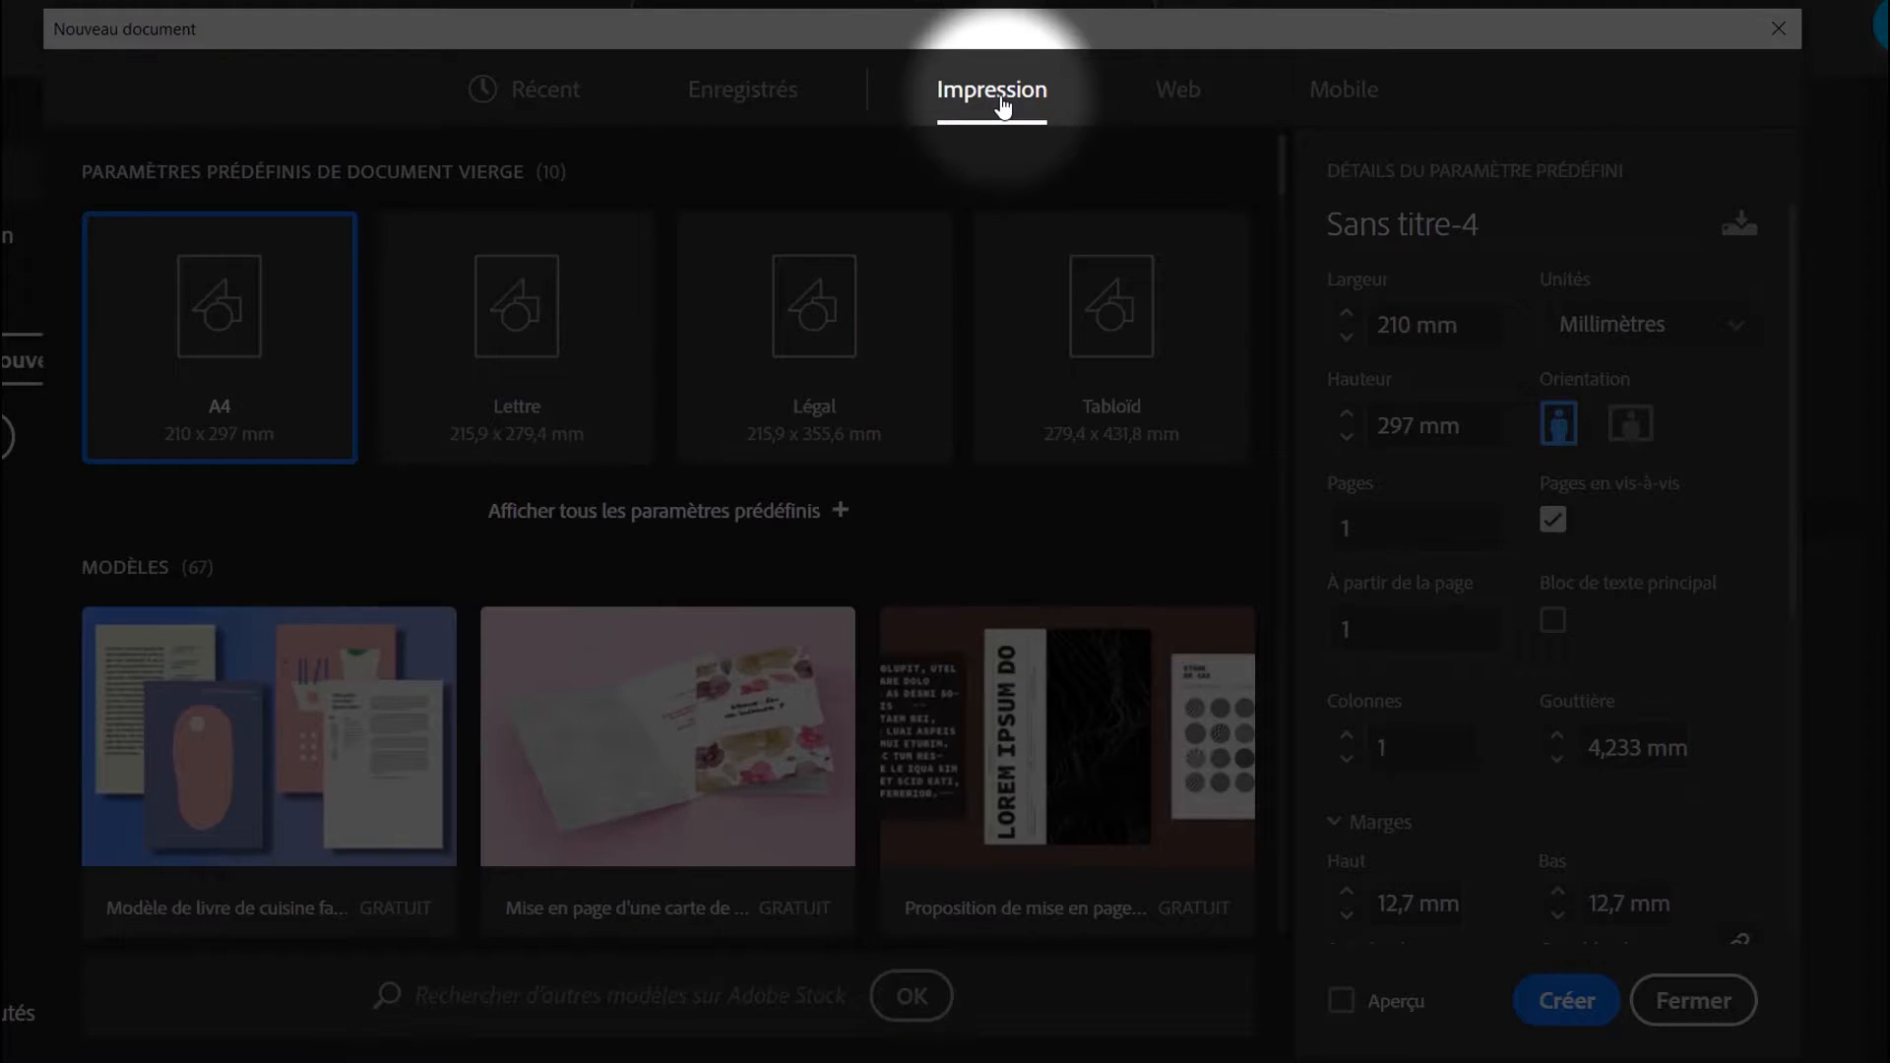
{"action": "left_click", "coordinate": [1174, 93]}
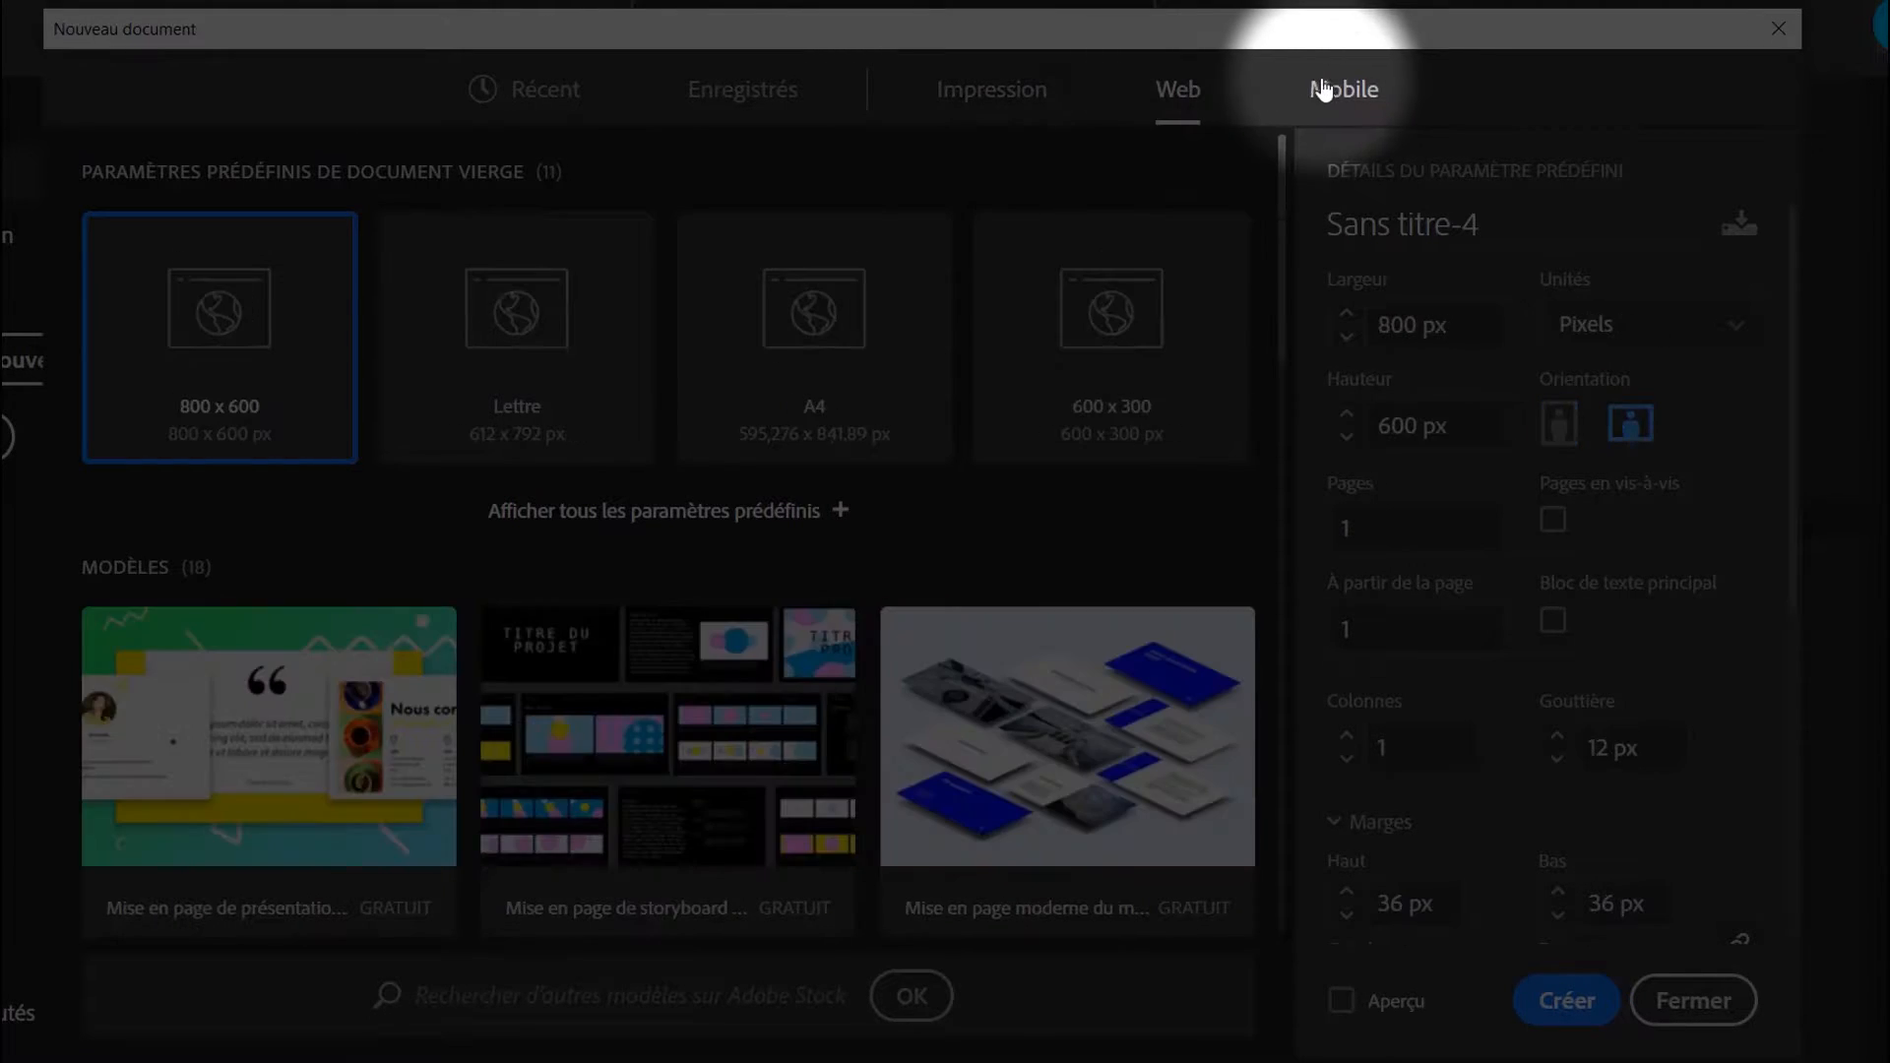
{"action": "left_click", "coordinate": [1326, 92]}
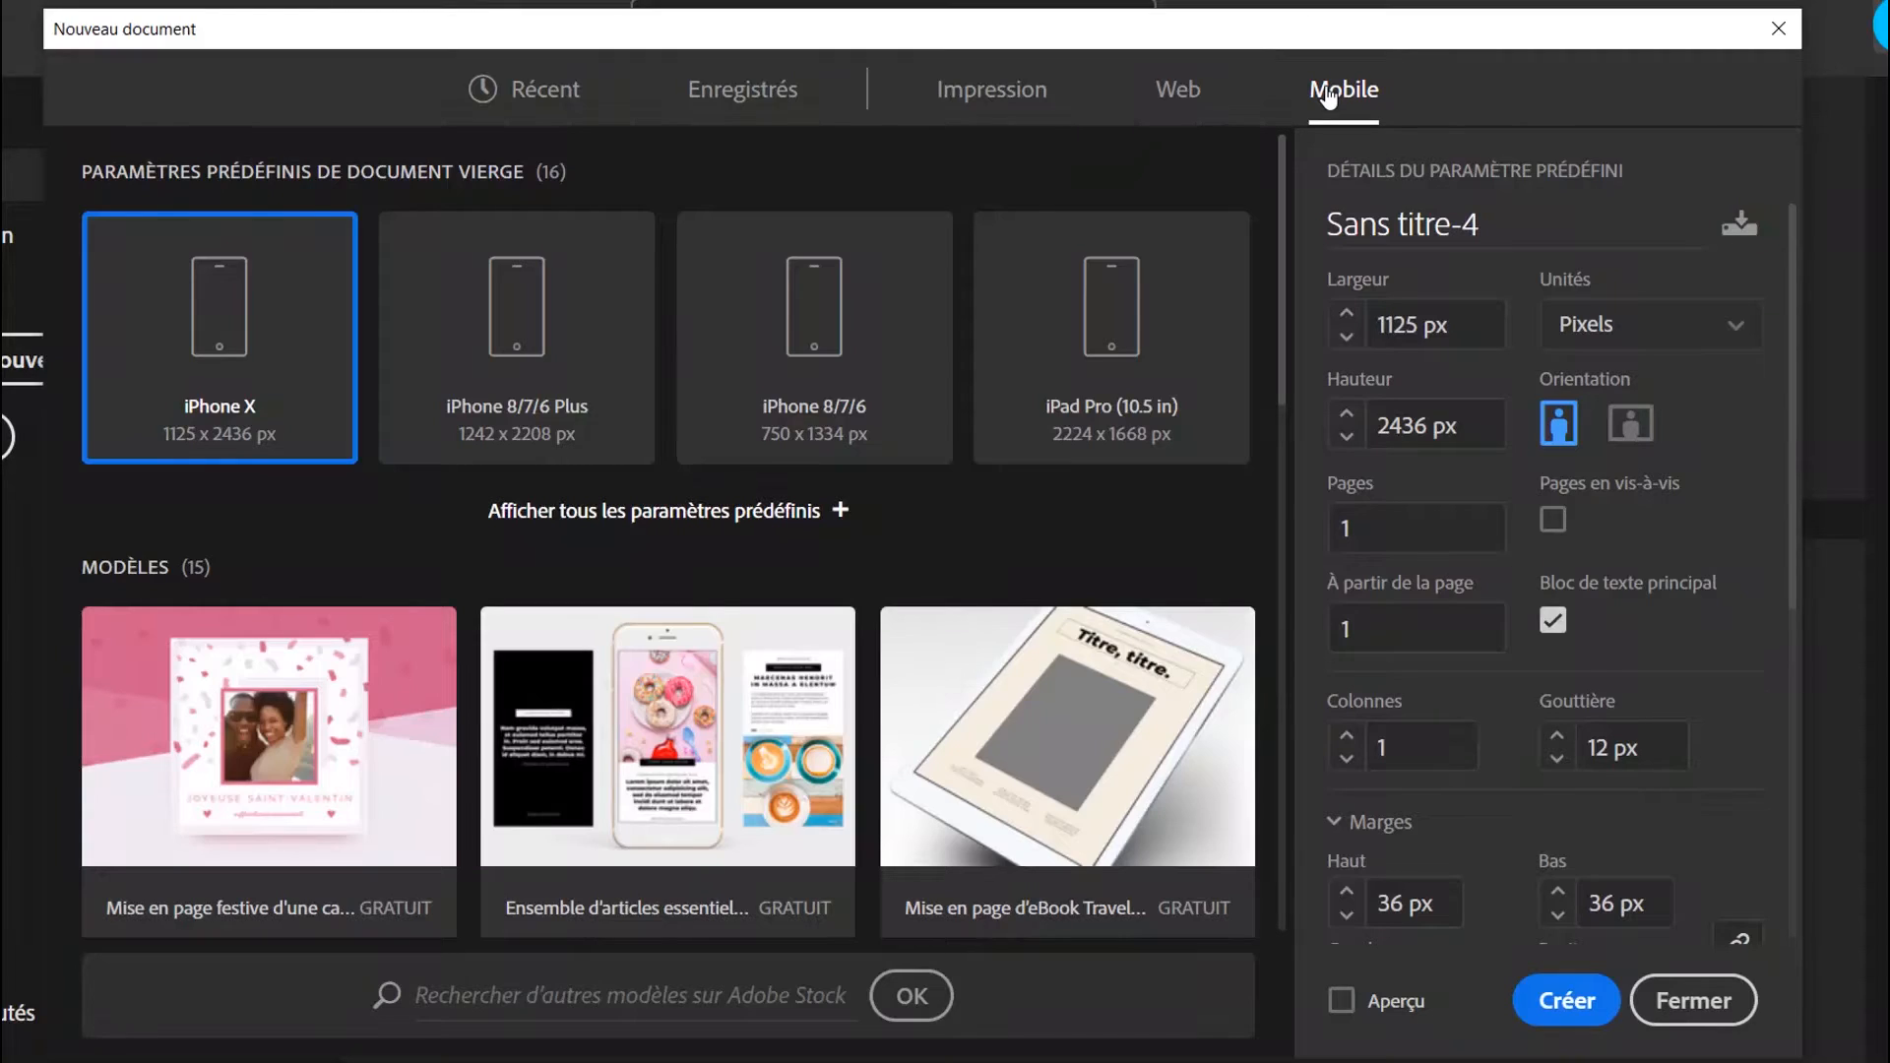
Switch to the Impression presets with A4 selected, expand the full preset list and look through the templates
{"action": "left_click", "coordinate": [980, 99]}
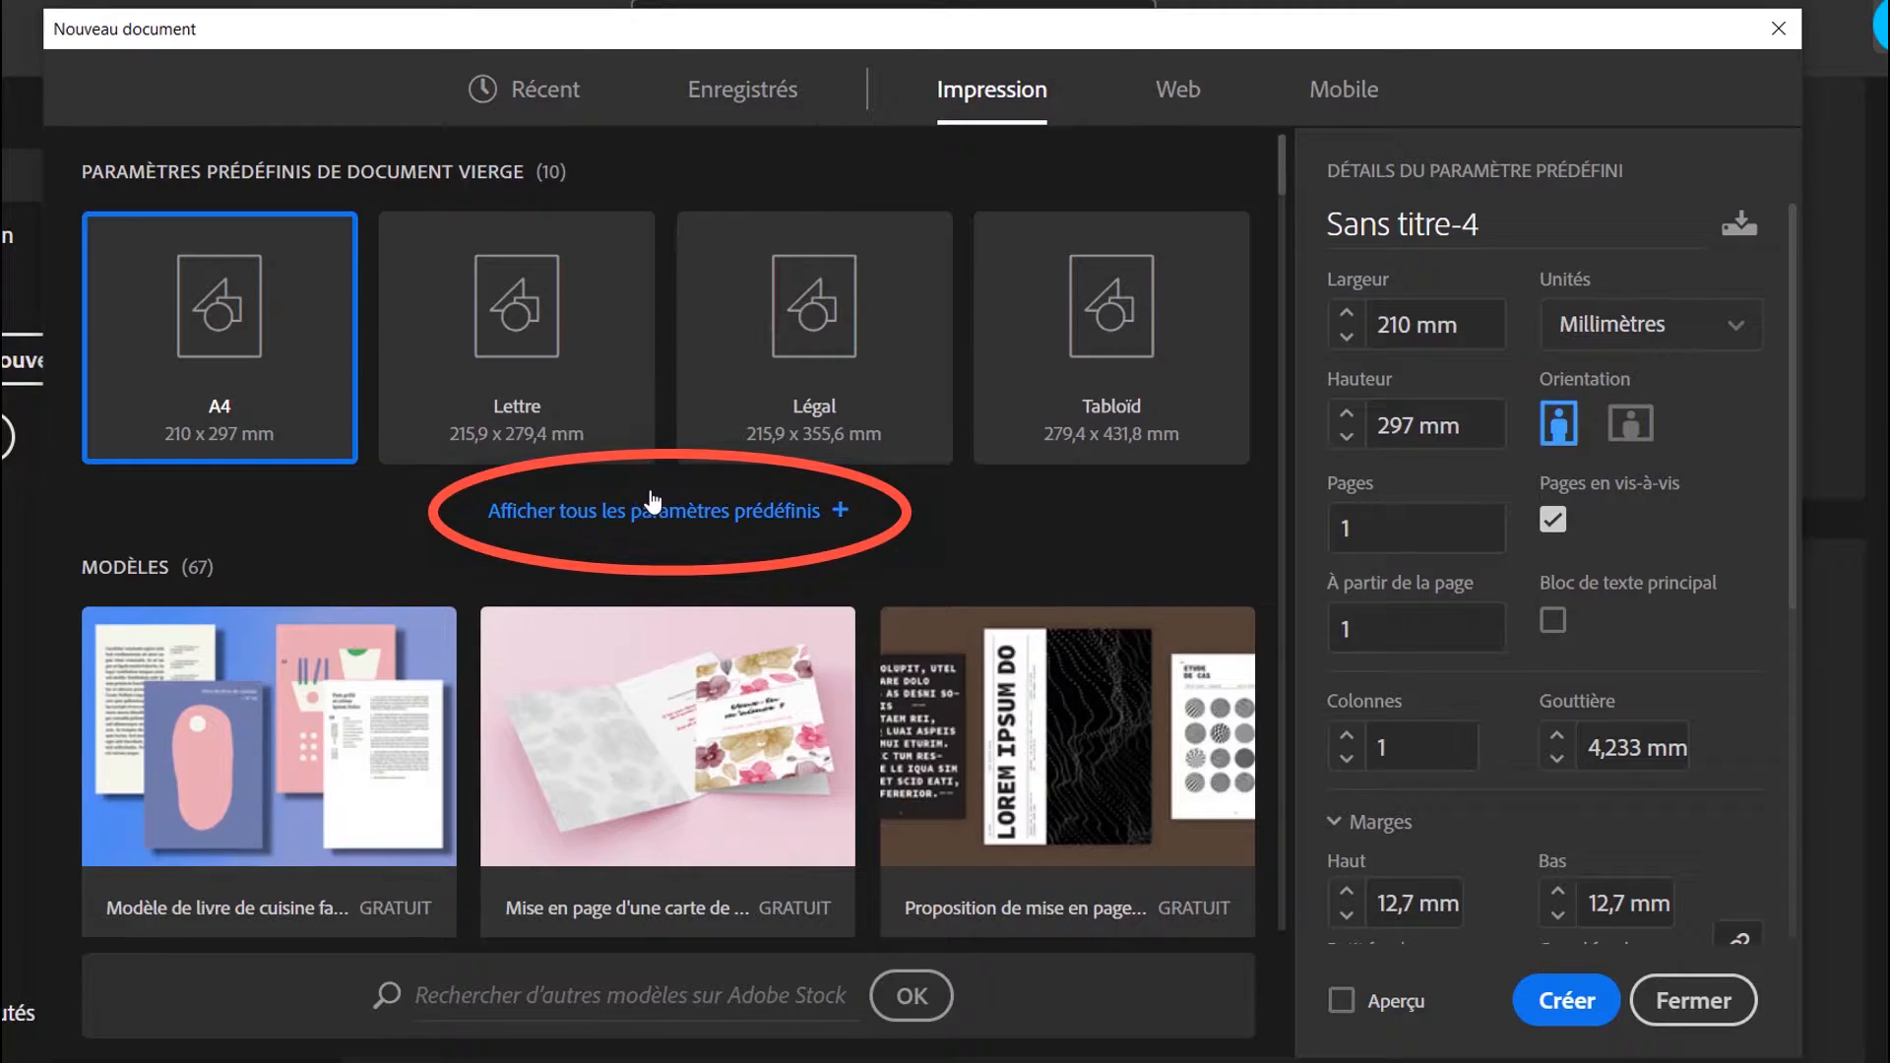
{"action": "left_click", "coordinate": [650, 510]}
{"action": "scroll", "coordinate": [645, 531], "scroll_direction": "down", "scroll_amount": 4}
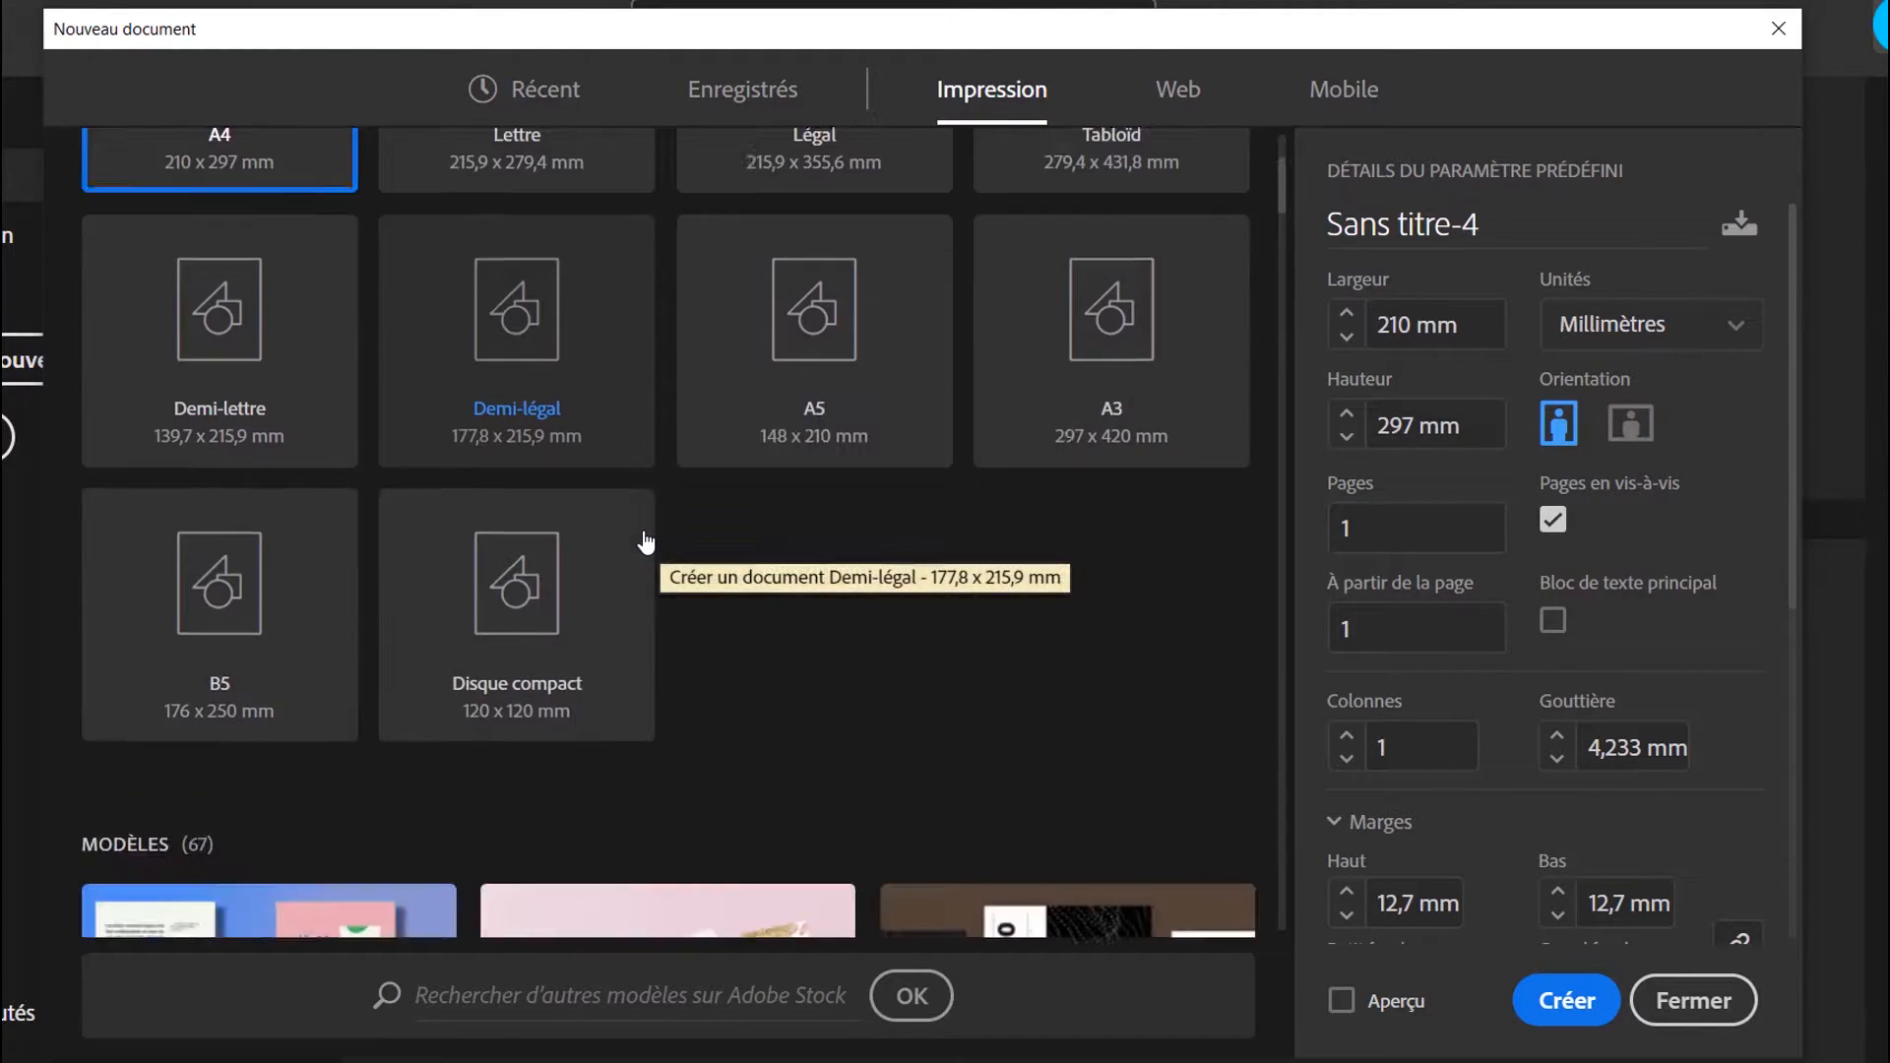
{"action": "scroll", "coordinate": [646, 514], "scroll_direction": "down", "scroll_amount": 5}
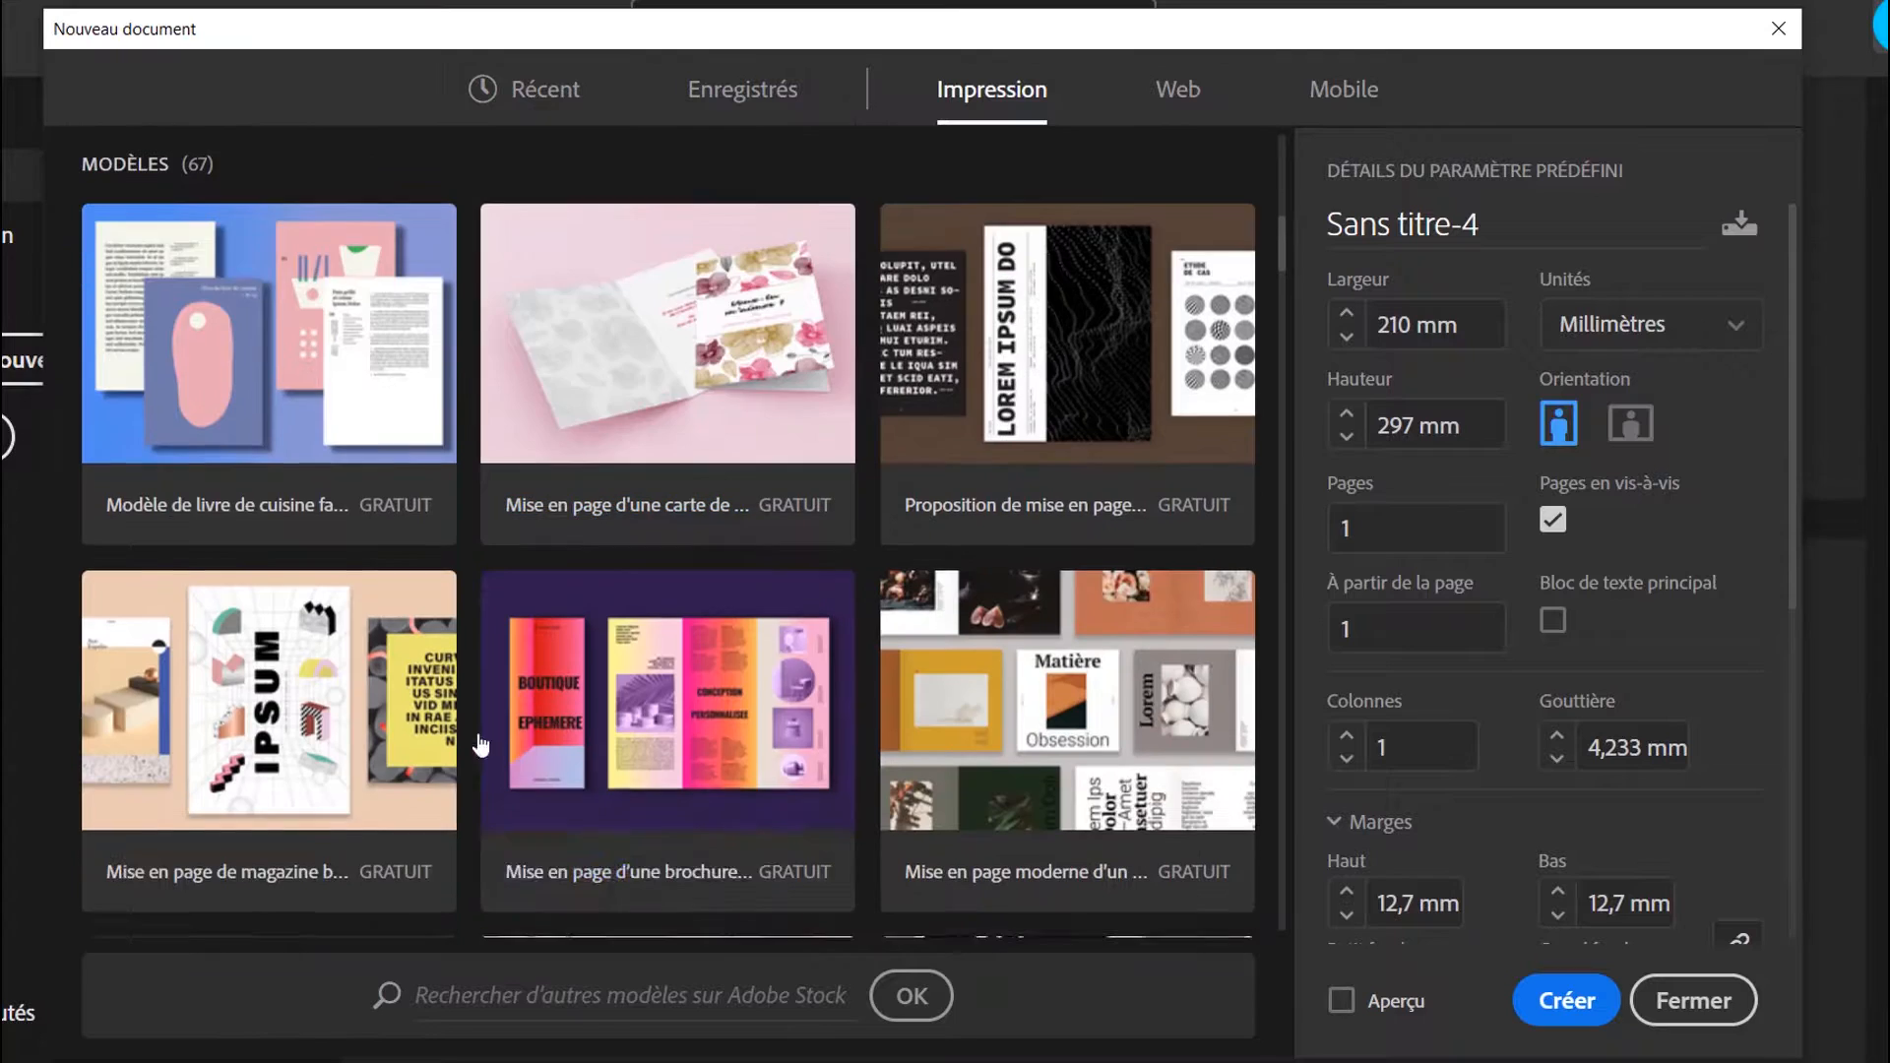
{"action": "scroll", "coordinate": [840, 884], "scroll_direction": "down", "scroll_amount": 4}
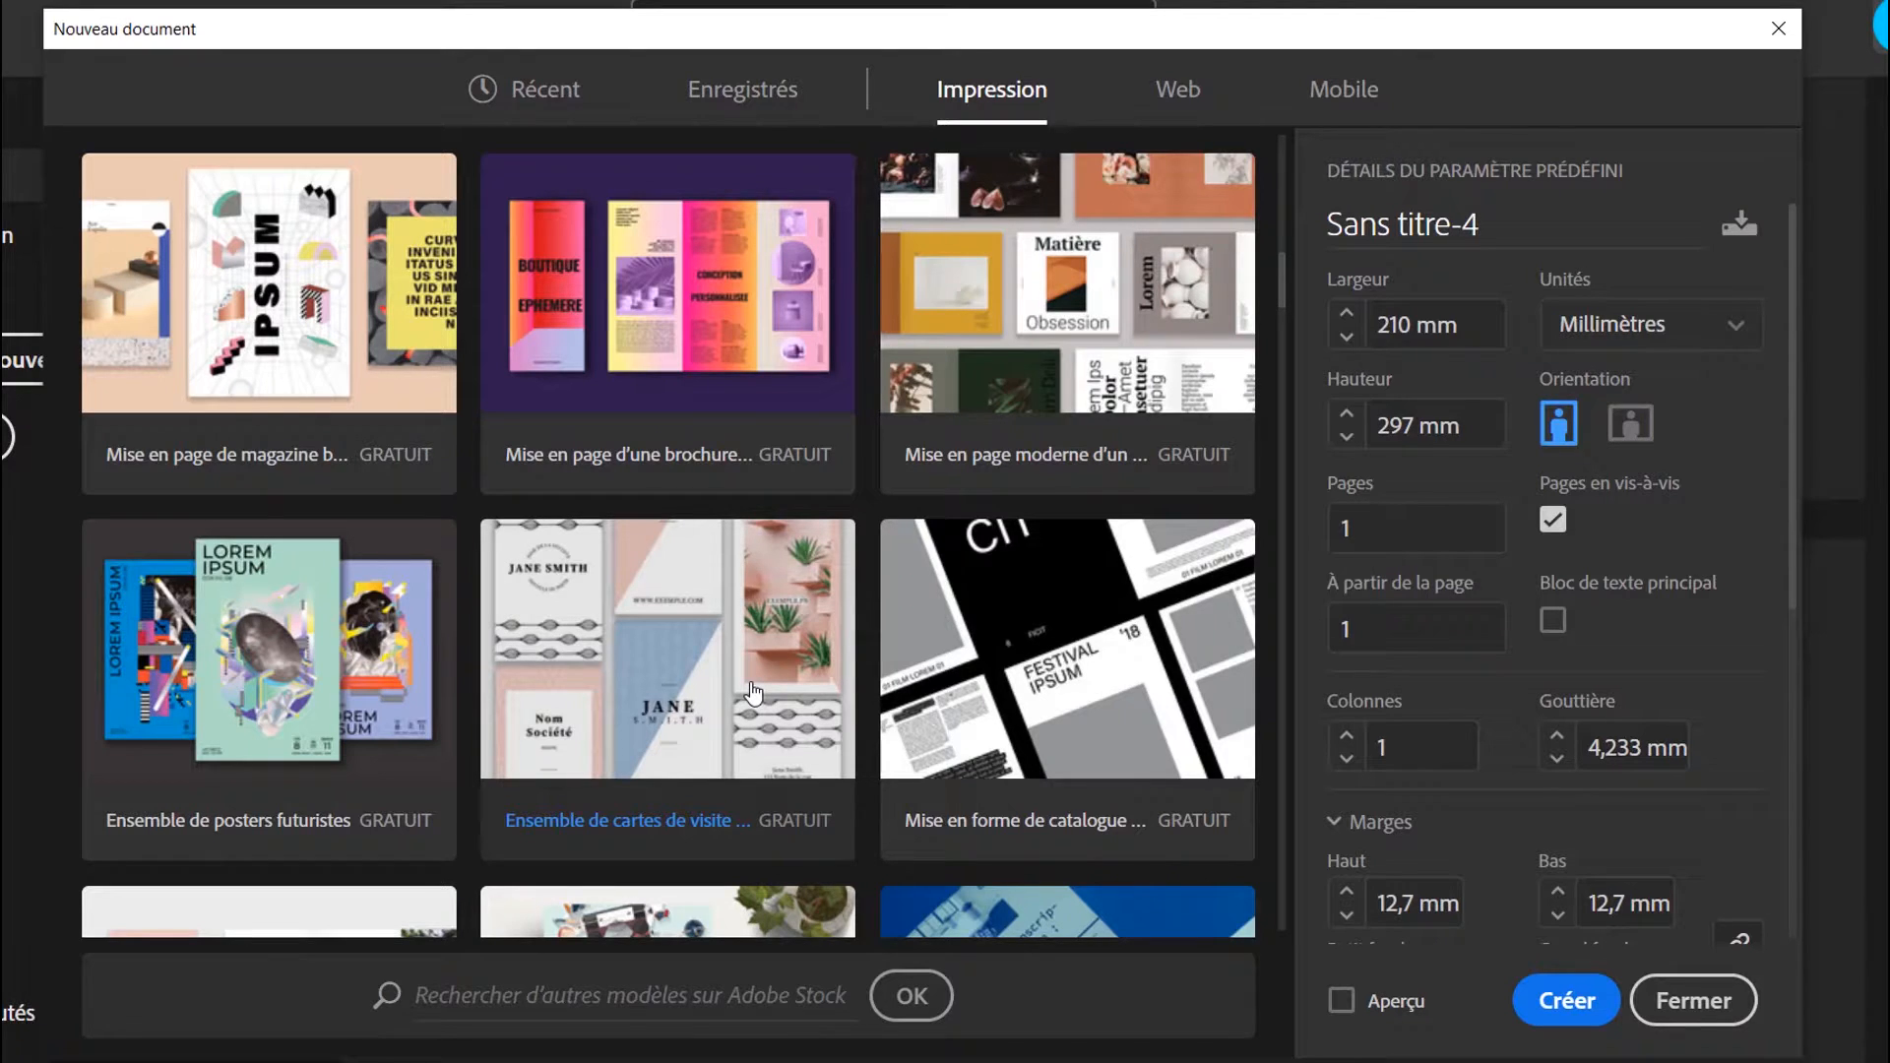
{"action": "scroll", "coordinate": [754, 694], "scroll_direction": "up", "scroll_amount": 10}
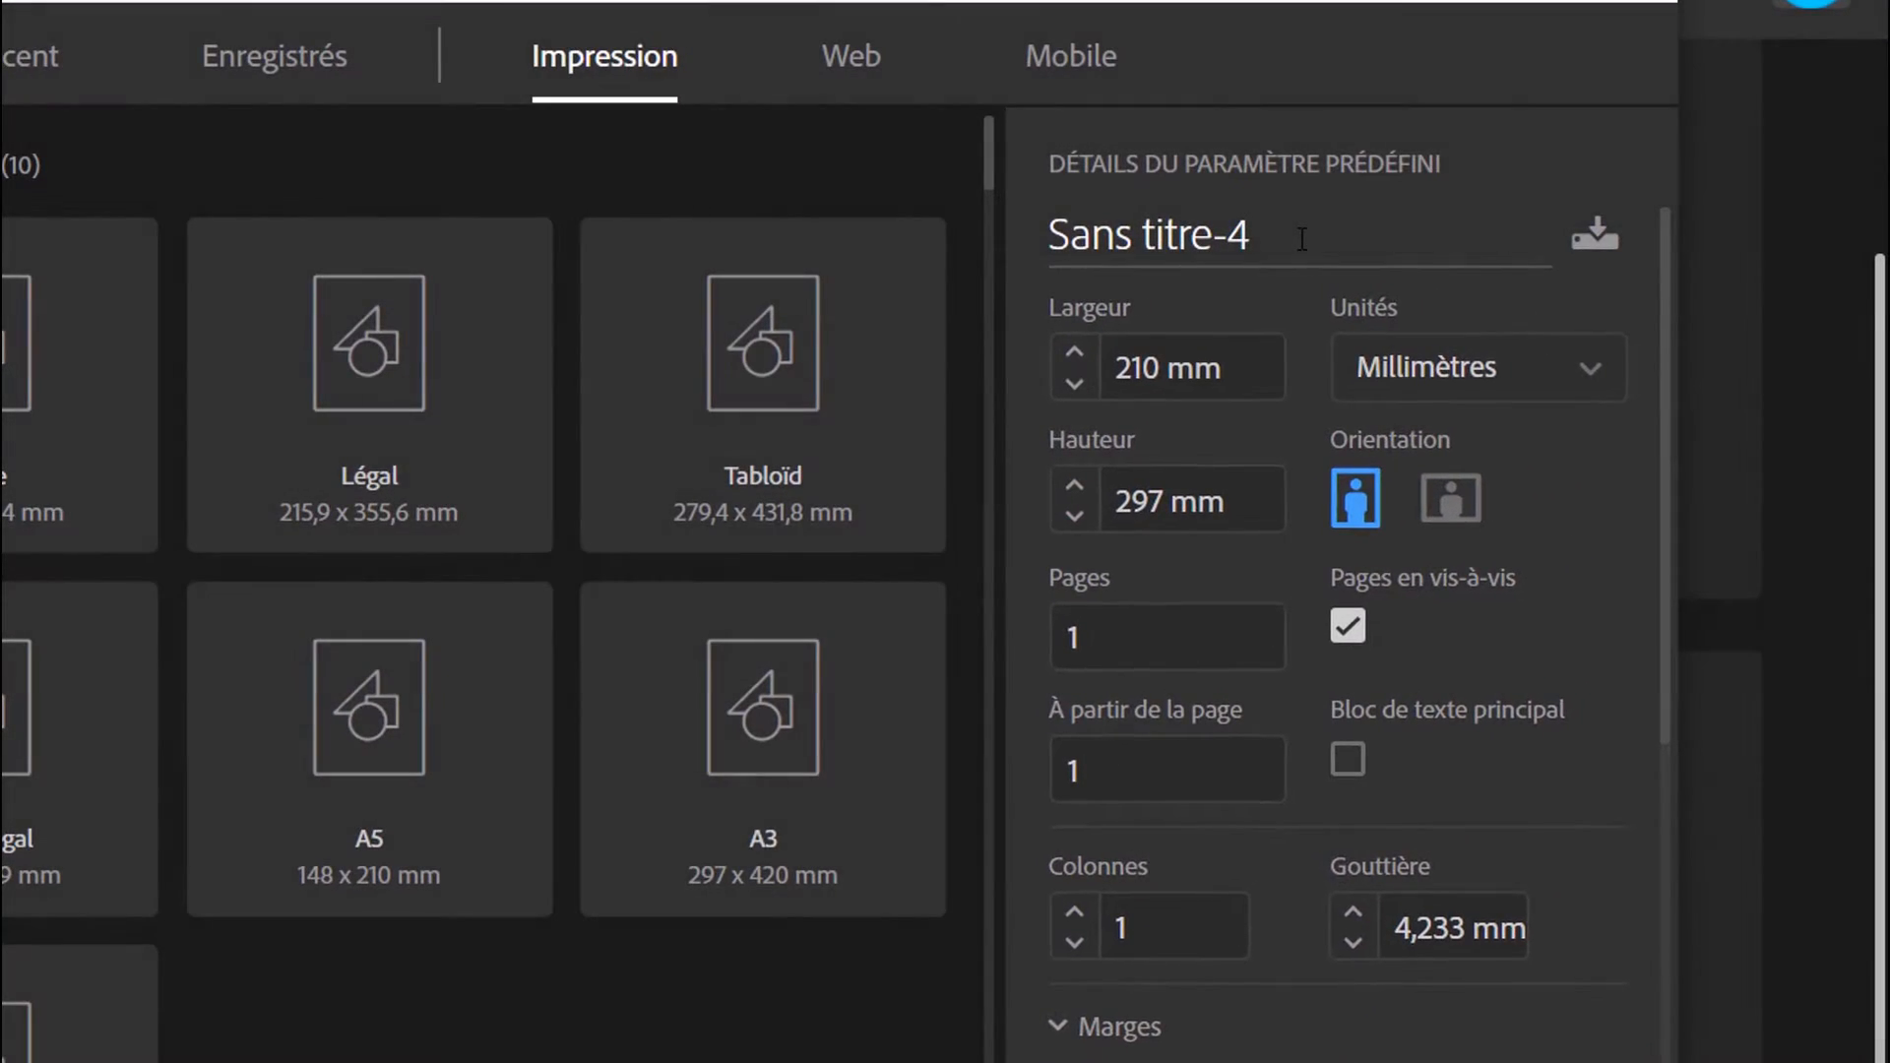
Name the new document AlPy
{"action": "left_click_drag", "start_coordinate": [1517, 229], "coordinate": [1400, 229]}
{"action": "left_click_drag", "start_coordinate": [1145, 246], "coordinate": [1028, 257]}
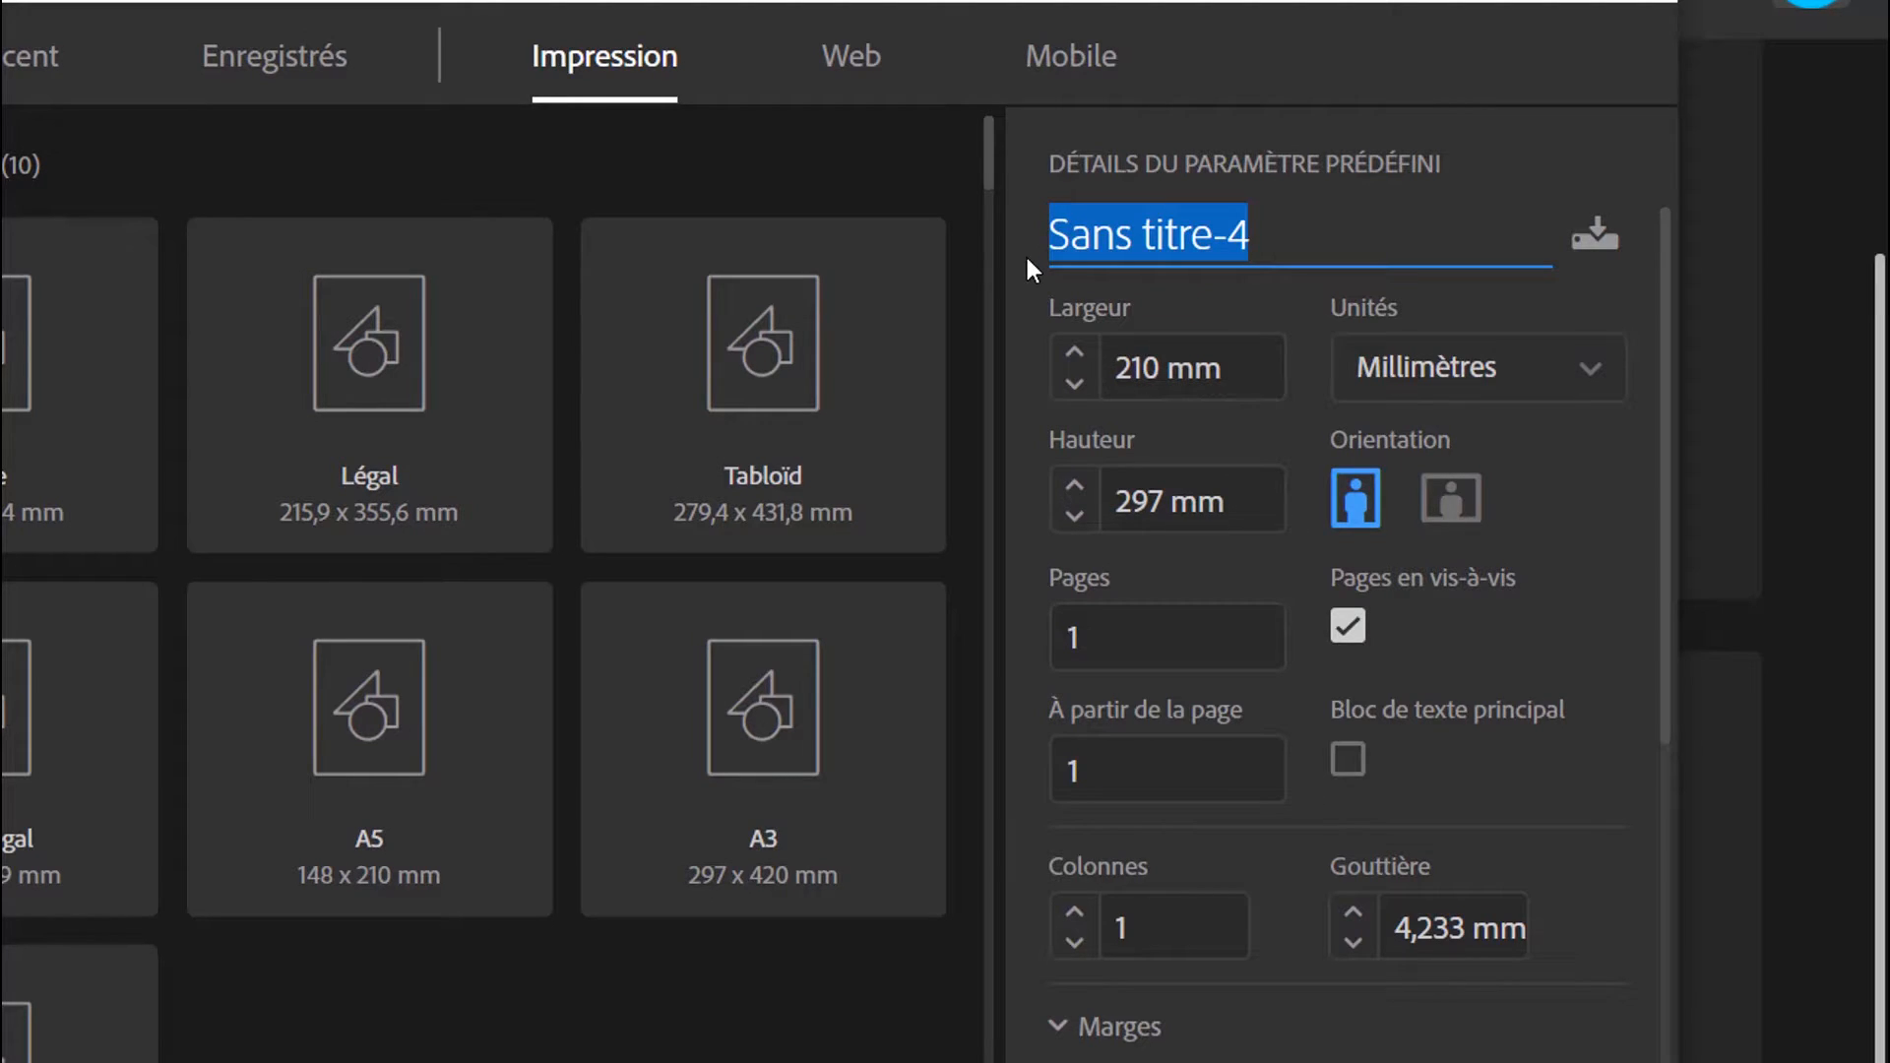
{"action": "type", "text": "AlPy"}
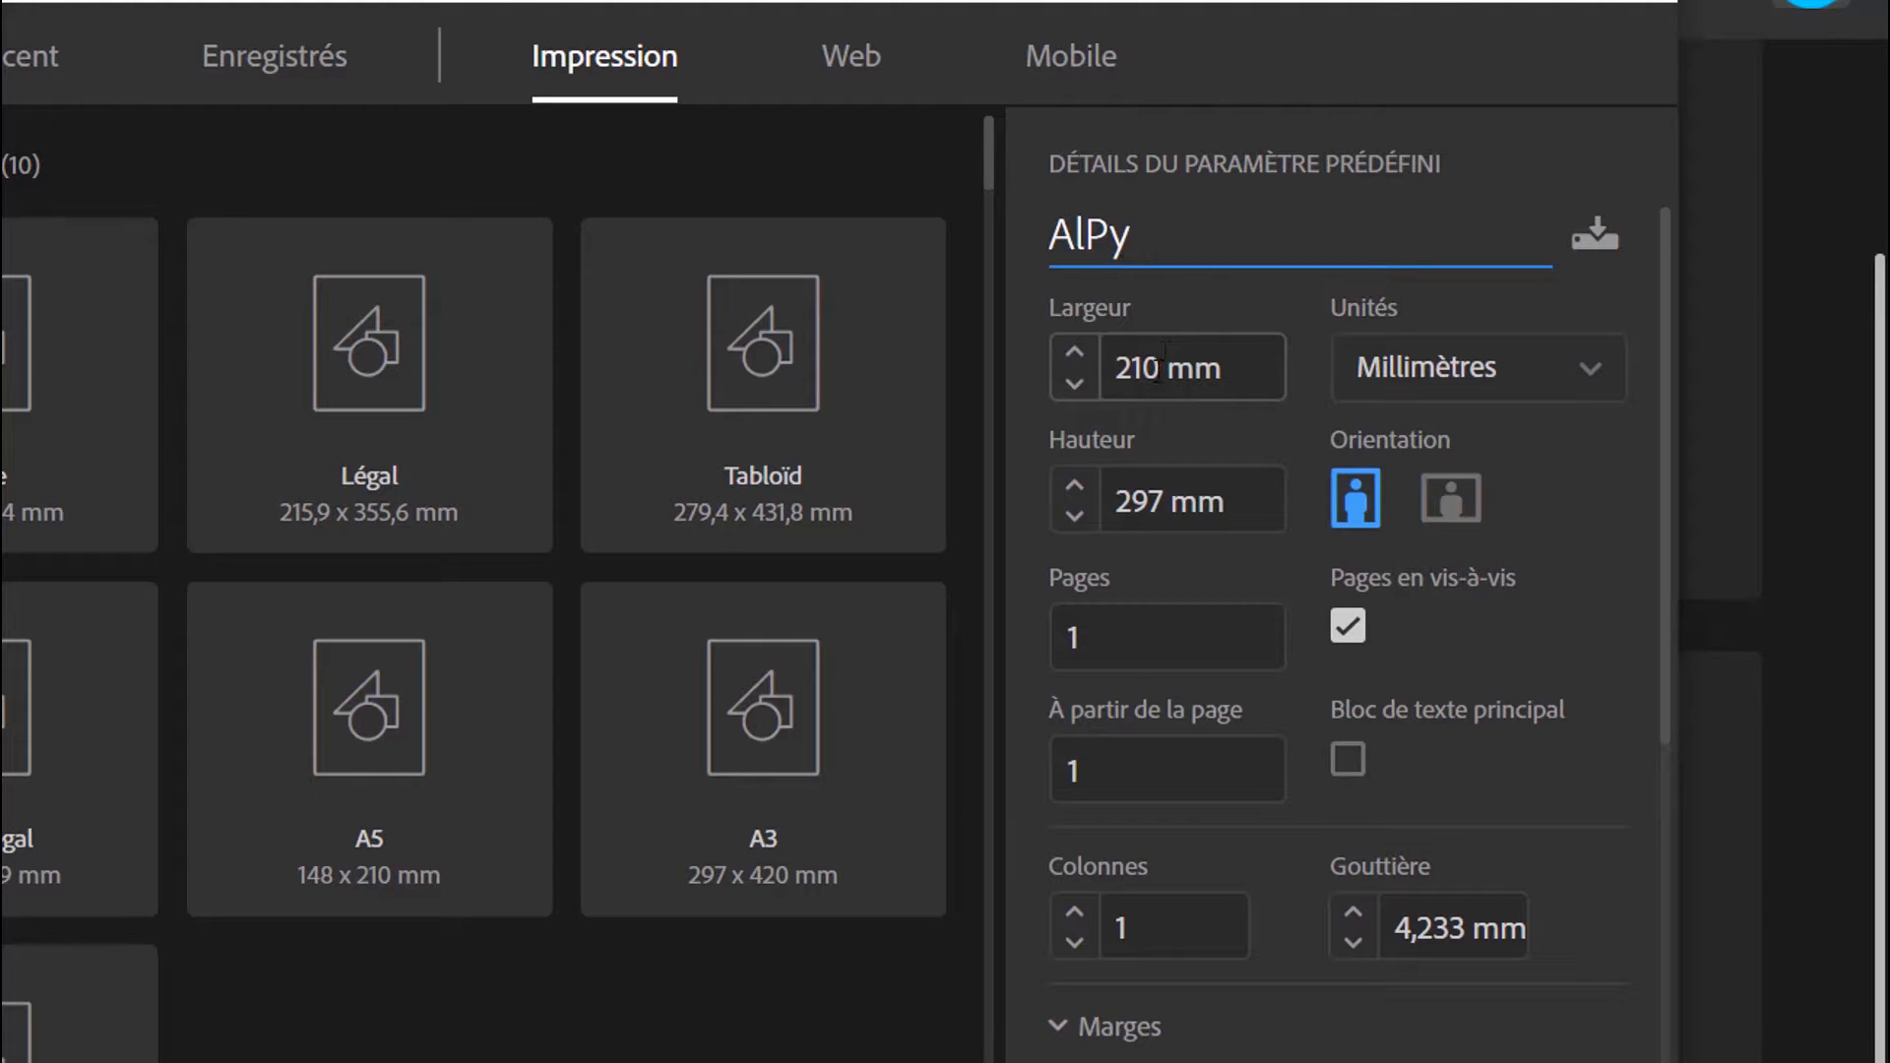
Check the page width and height fields and the available measurement units
{"action": "left_click", "coordinate": [1159, 368]}
{"action": "left_click", "coordinate": [1160, 505]}
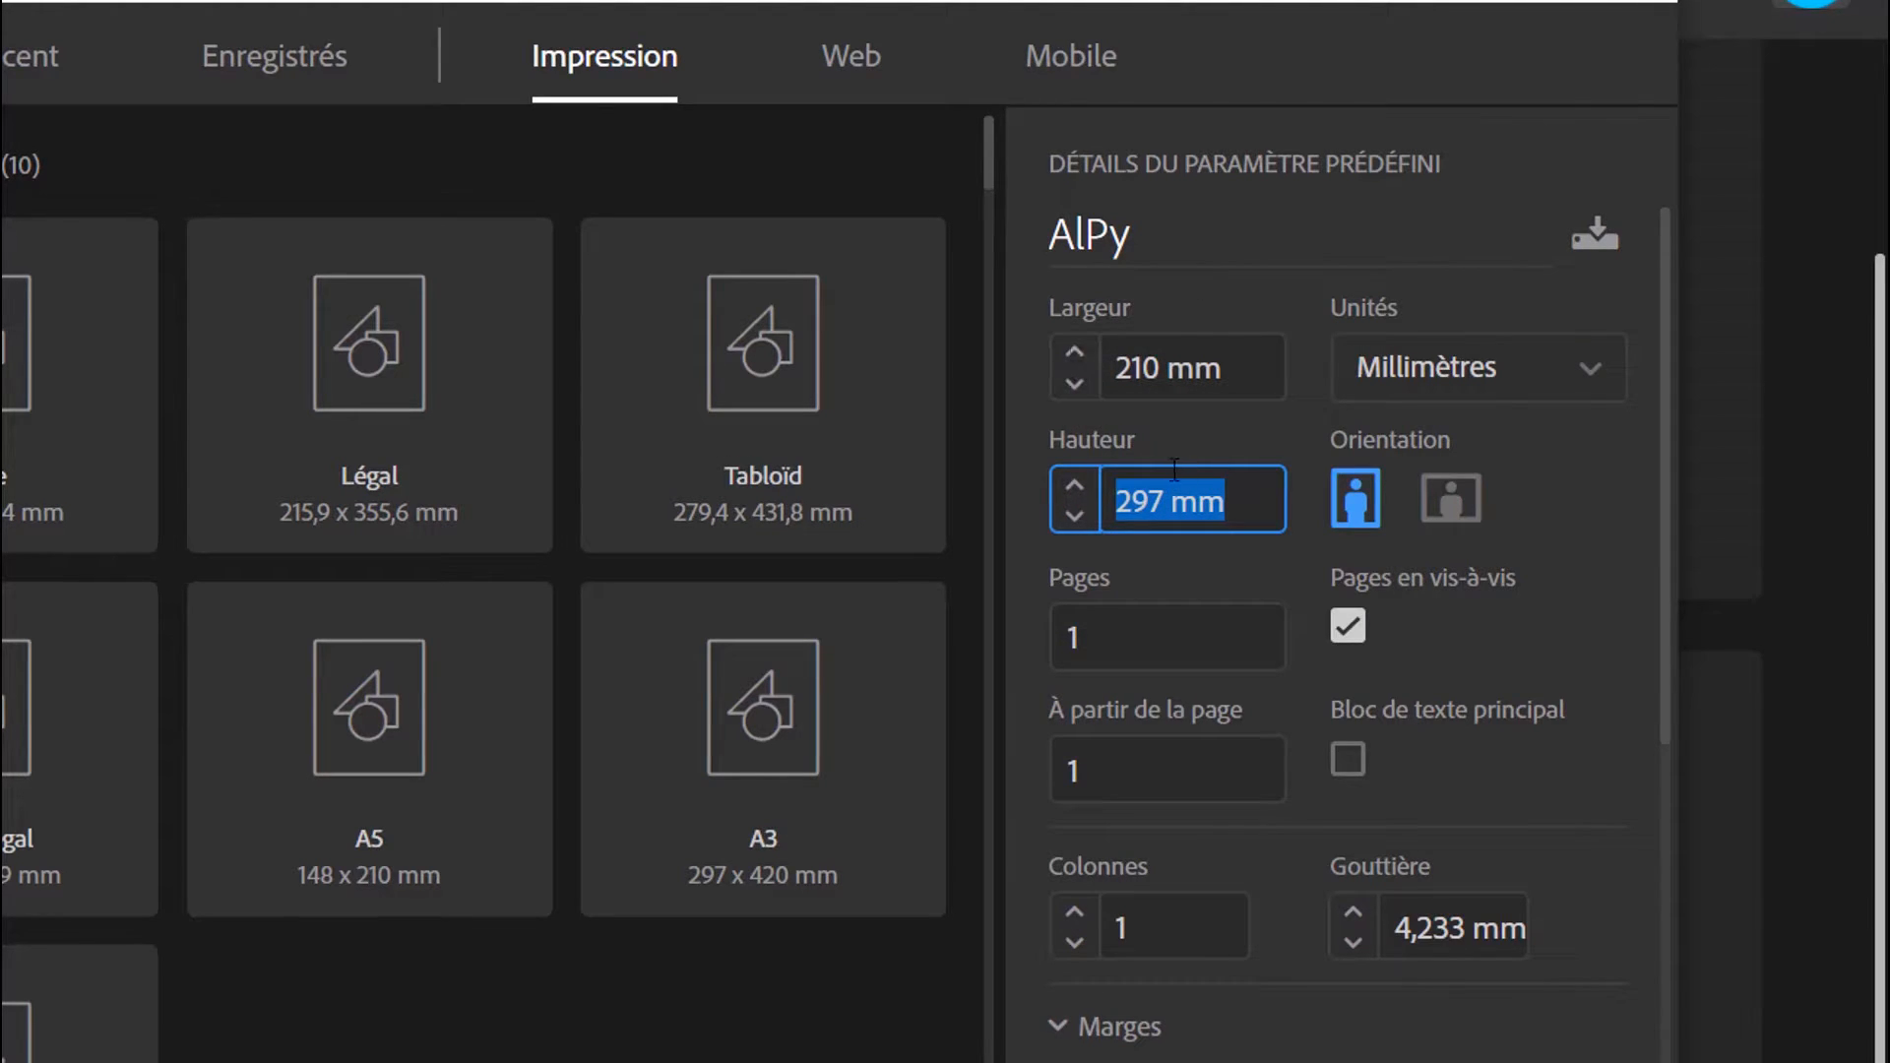
{"action": "left_click", "coordinate": [1441, 380]}
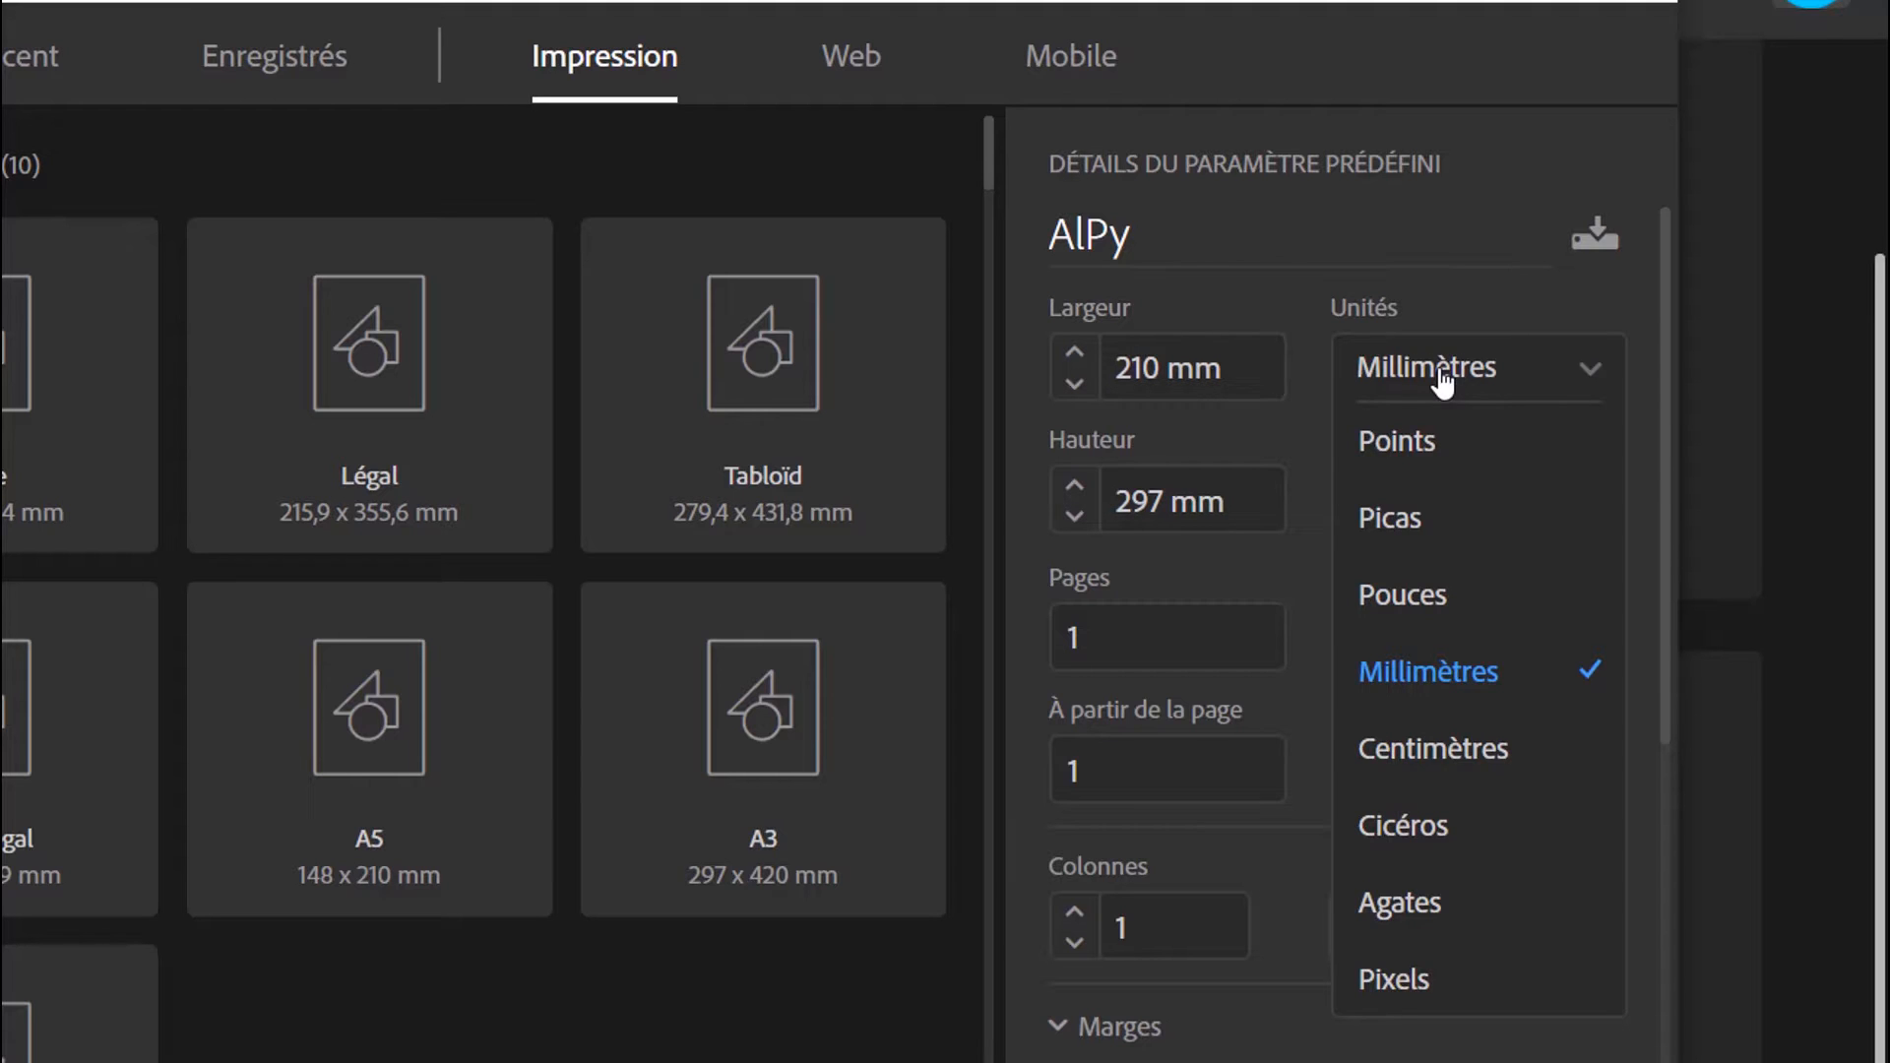
{"action": "left_click", "coordinate": [1442, 379]}
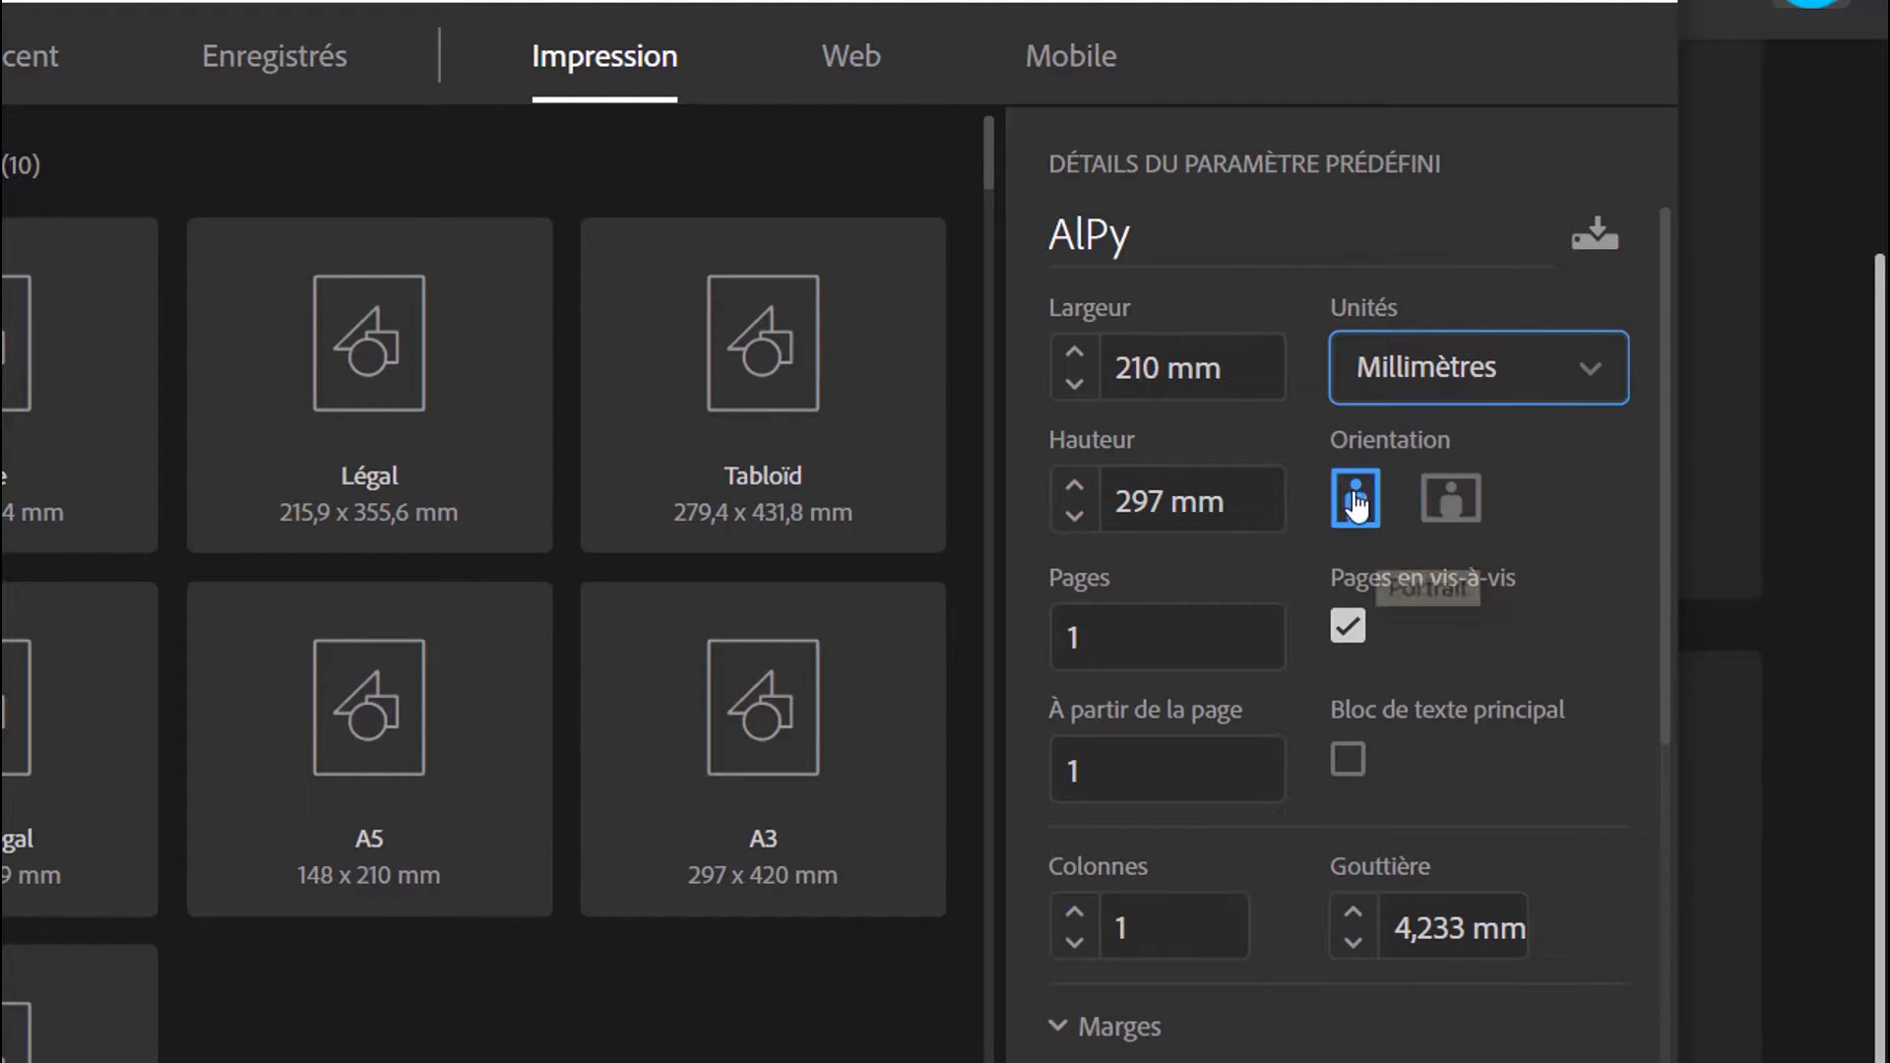
Try the landscape orientation and return the page to portrait
{"action": "left_click", "coordinate": [1434, 509]}
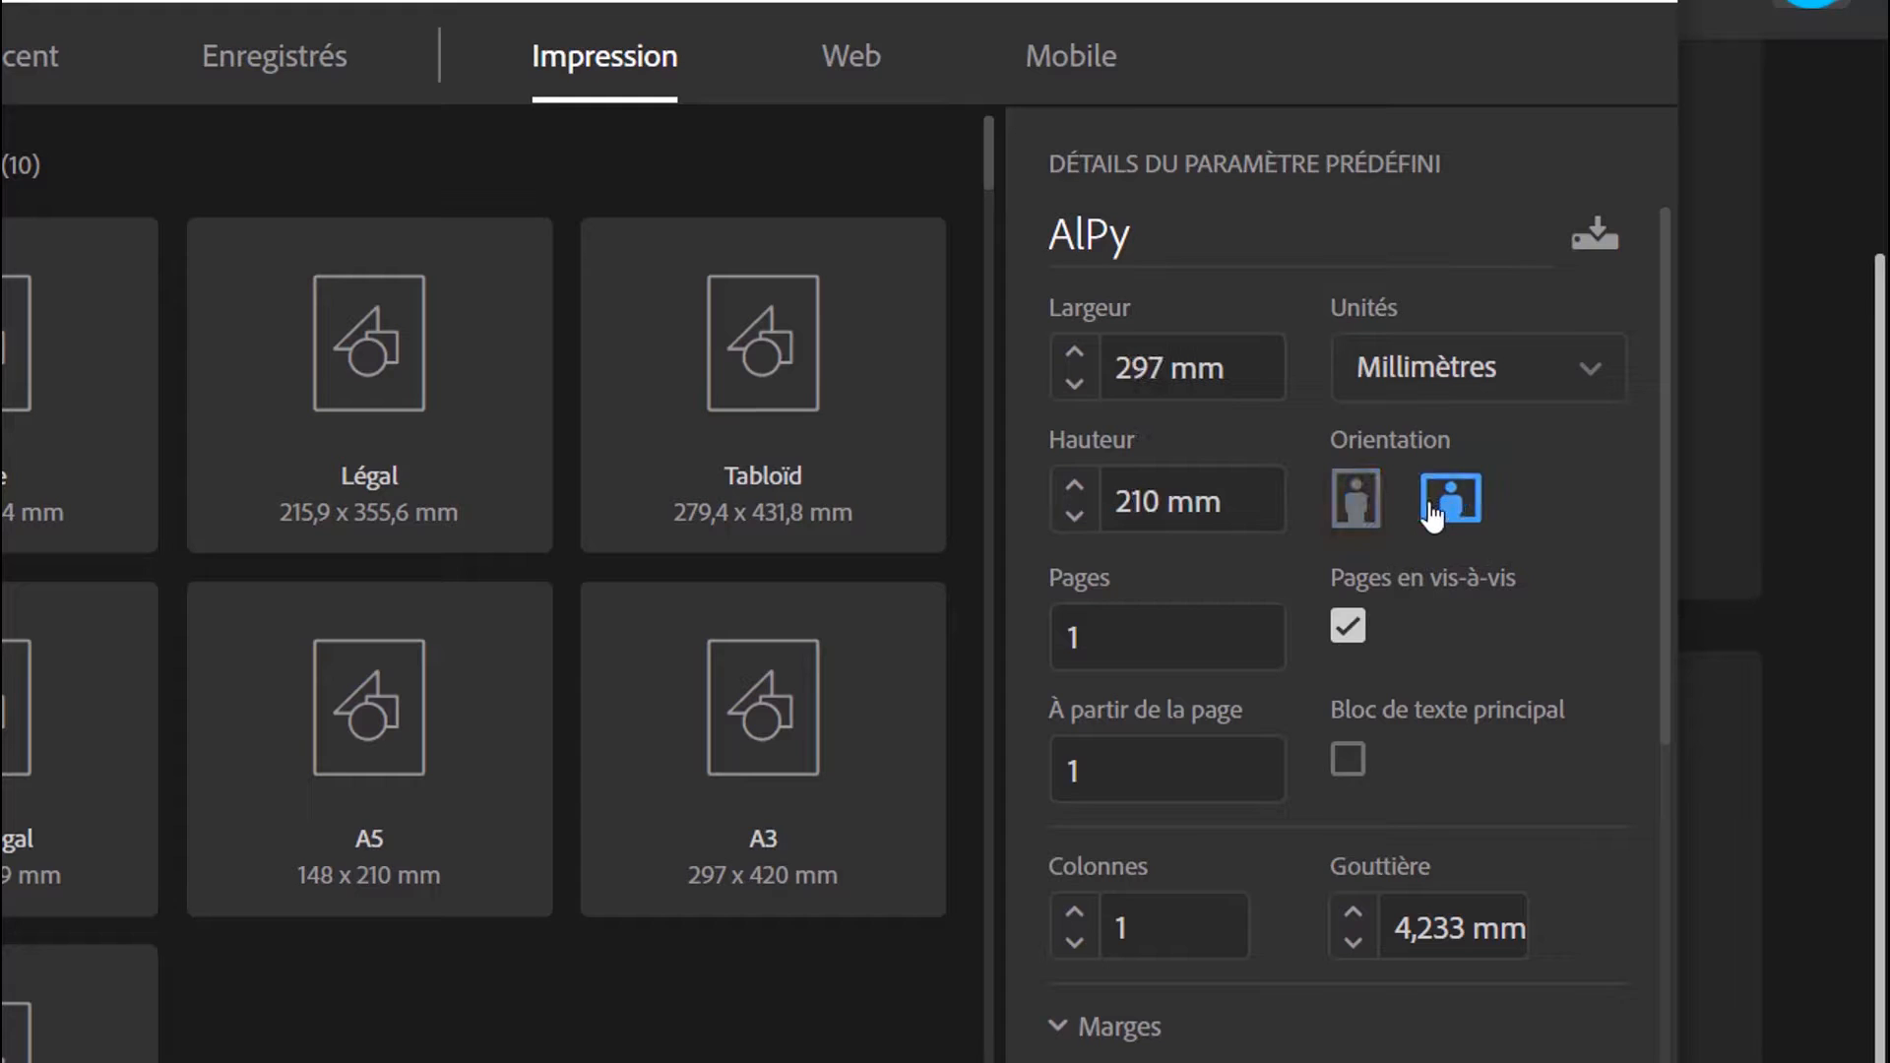
{"action": "left_click", "coordinate": [1366, 501]}
{"action": "left_click", "coordinate": [1447, 504]}
{"action": "left_click", "coordinate": [1355, 505]}
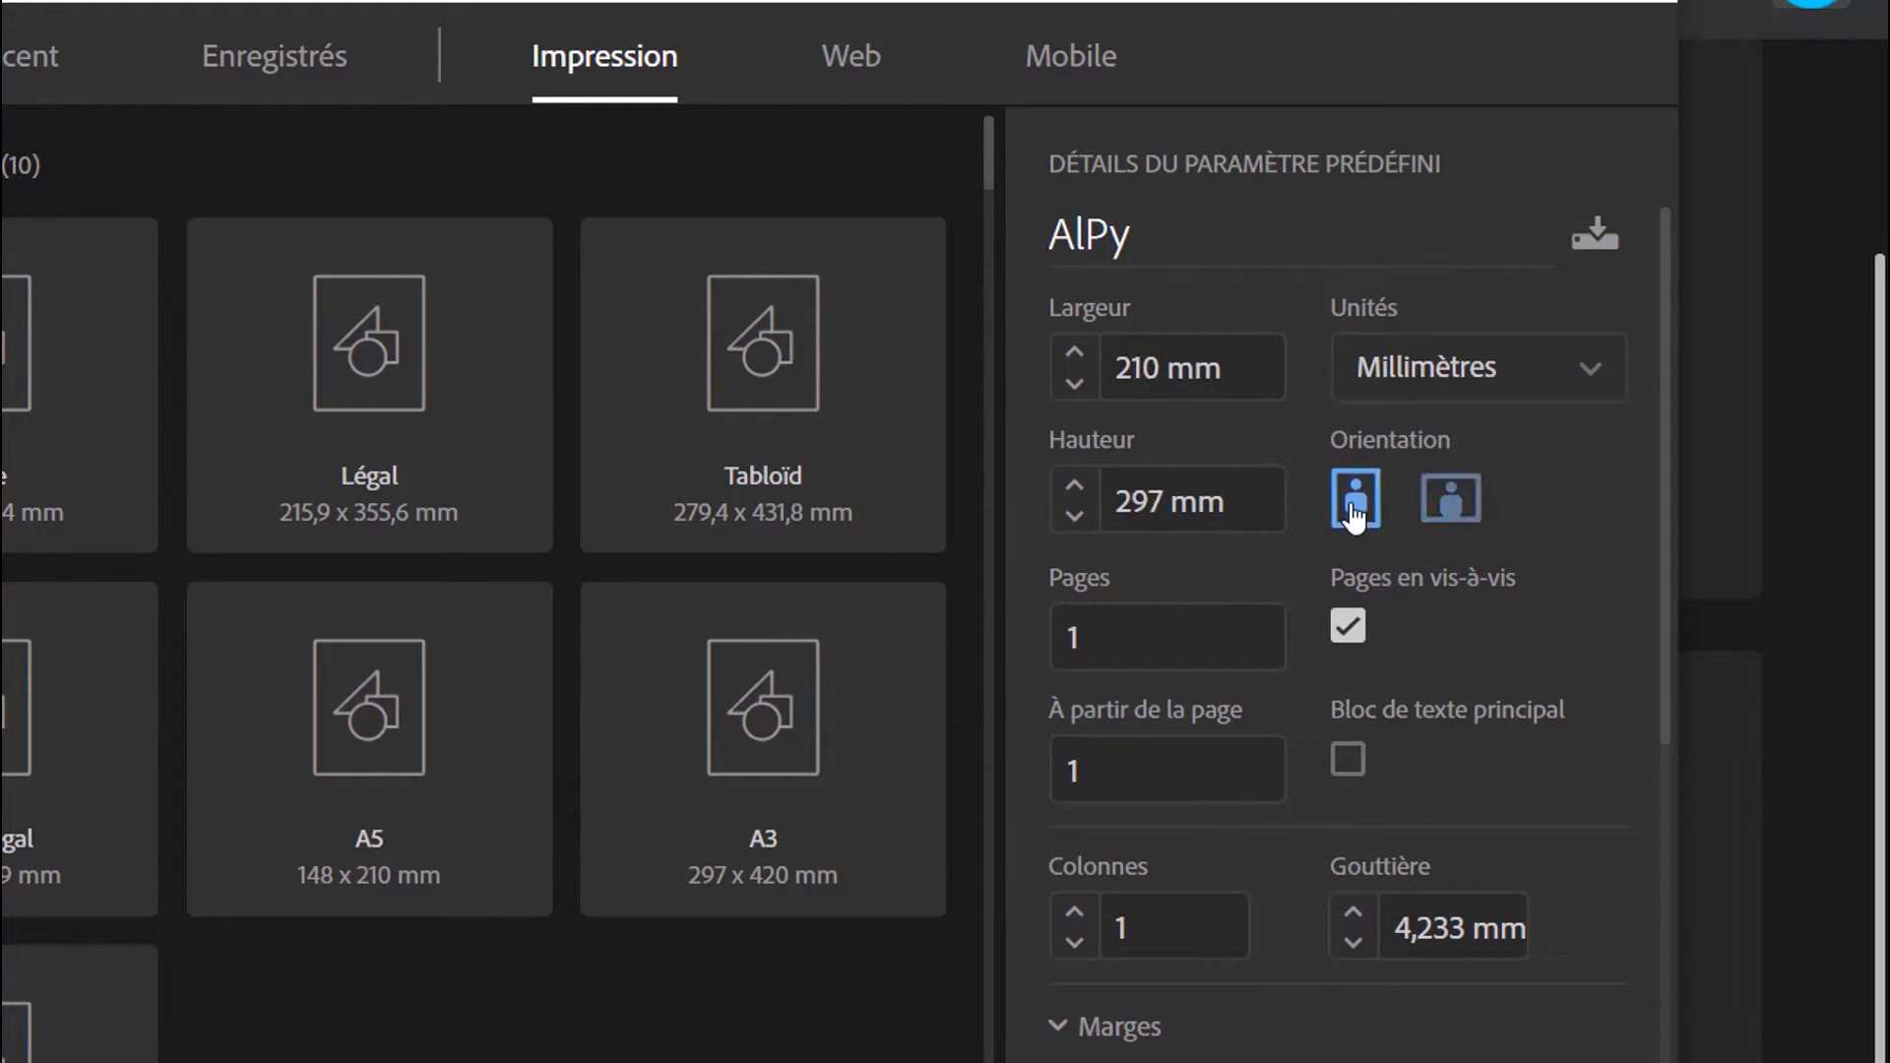
Set the document to 4 pages and leave Pages en vis-à-vis enabled
{"action": "key", "text": "Tab"}
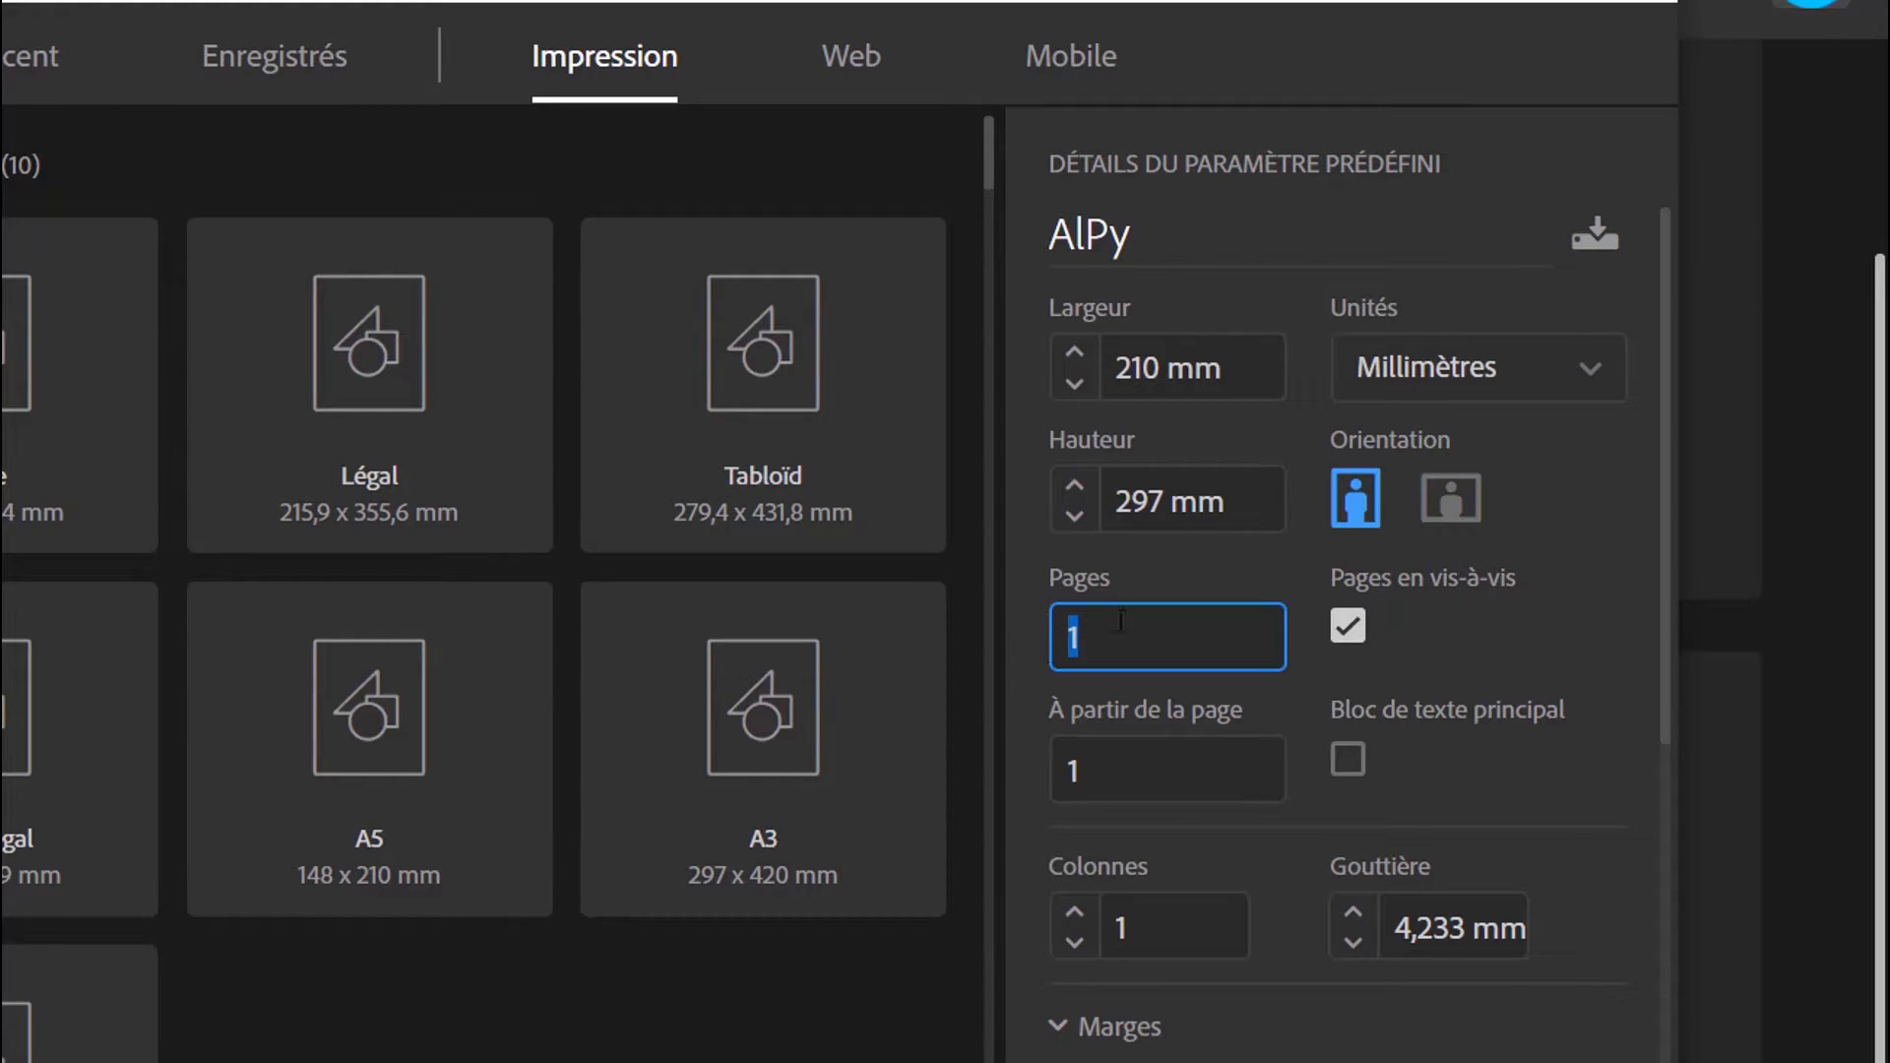
{"action": "type", "text": "4"}
{"action": "left_click", "coordinate": [1363, 636]}
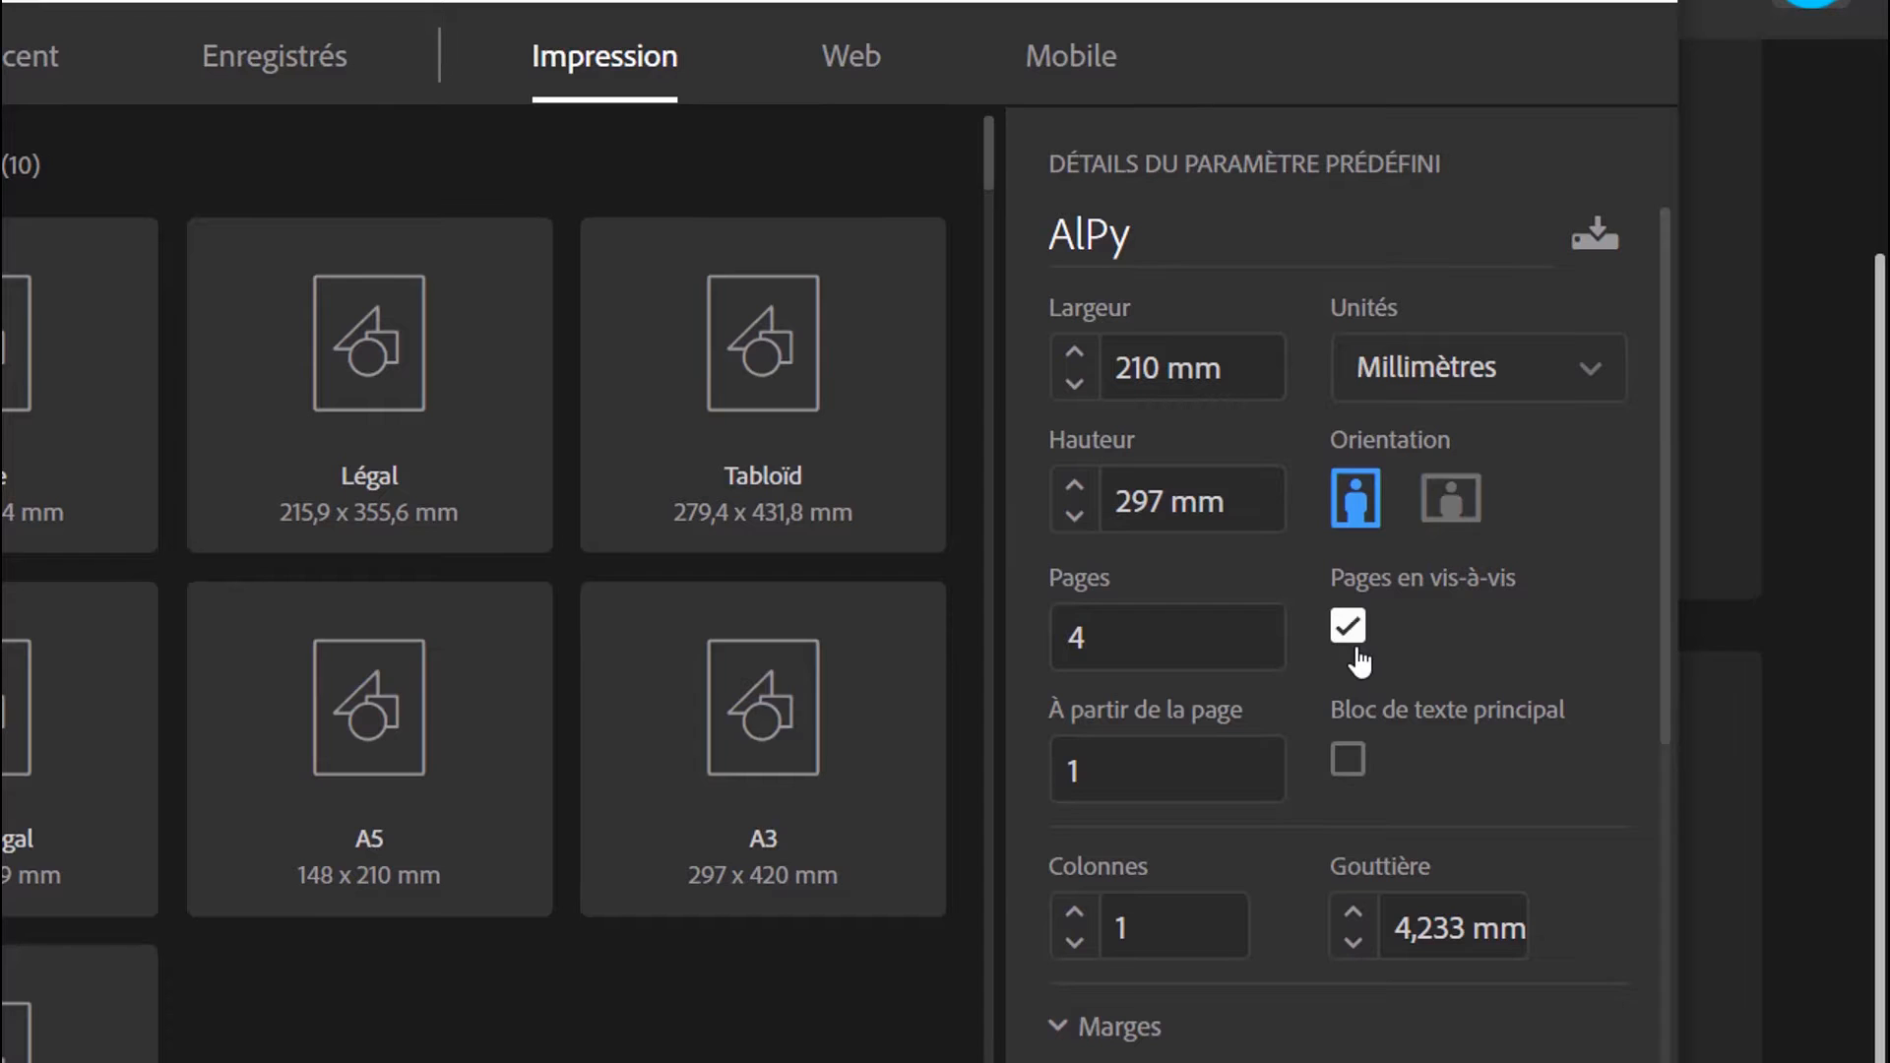
{"action": "left_click", "coordinate": [1347, 628]}
{"action": "left_click", "coordinate": [1348, 628]}
Try raising all four page margins together to 16 mm with their values linked
{"action": "left_click", "coordinate": [1118, 1026]}
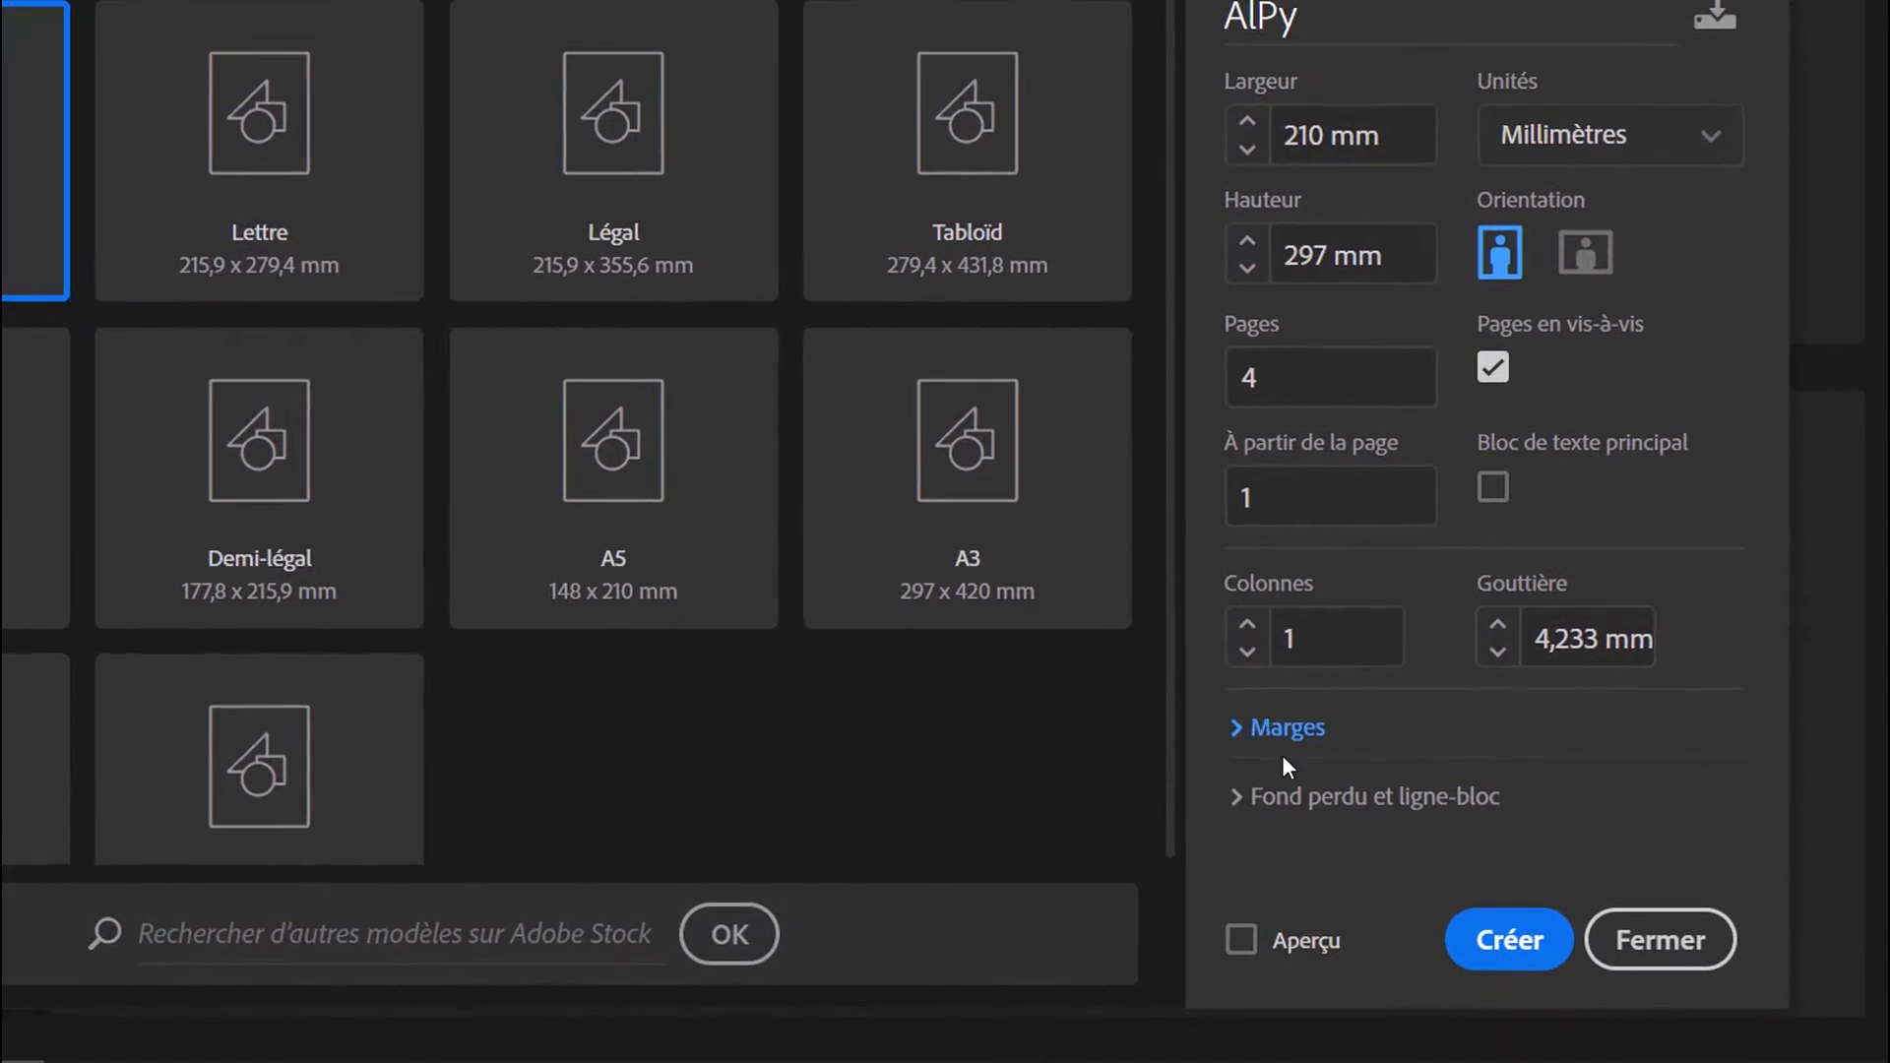
{"action": "left_click", "coordinate": [1284, 730]}
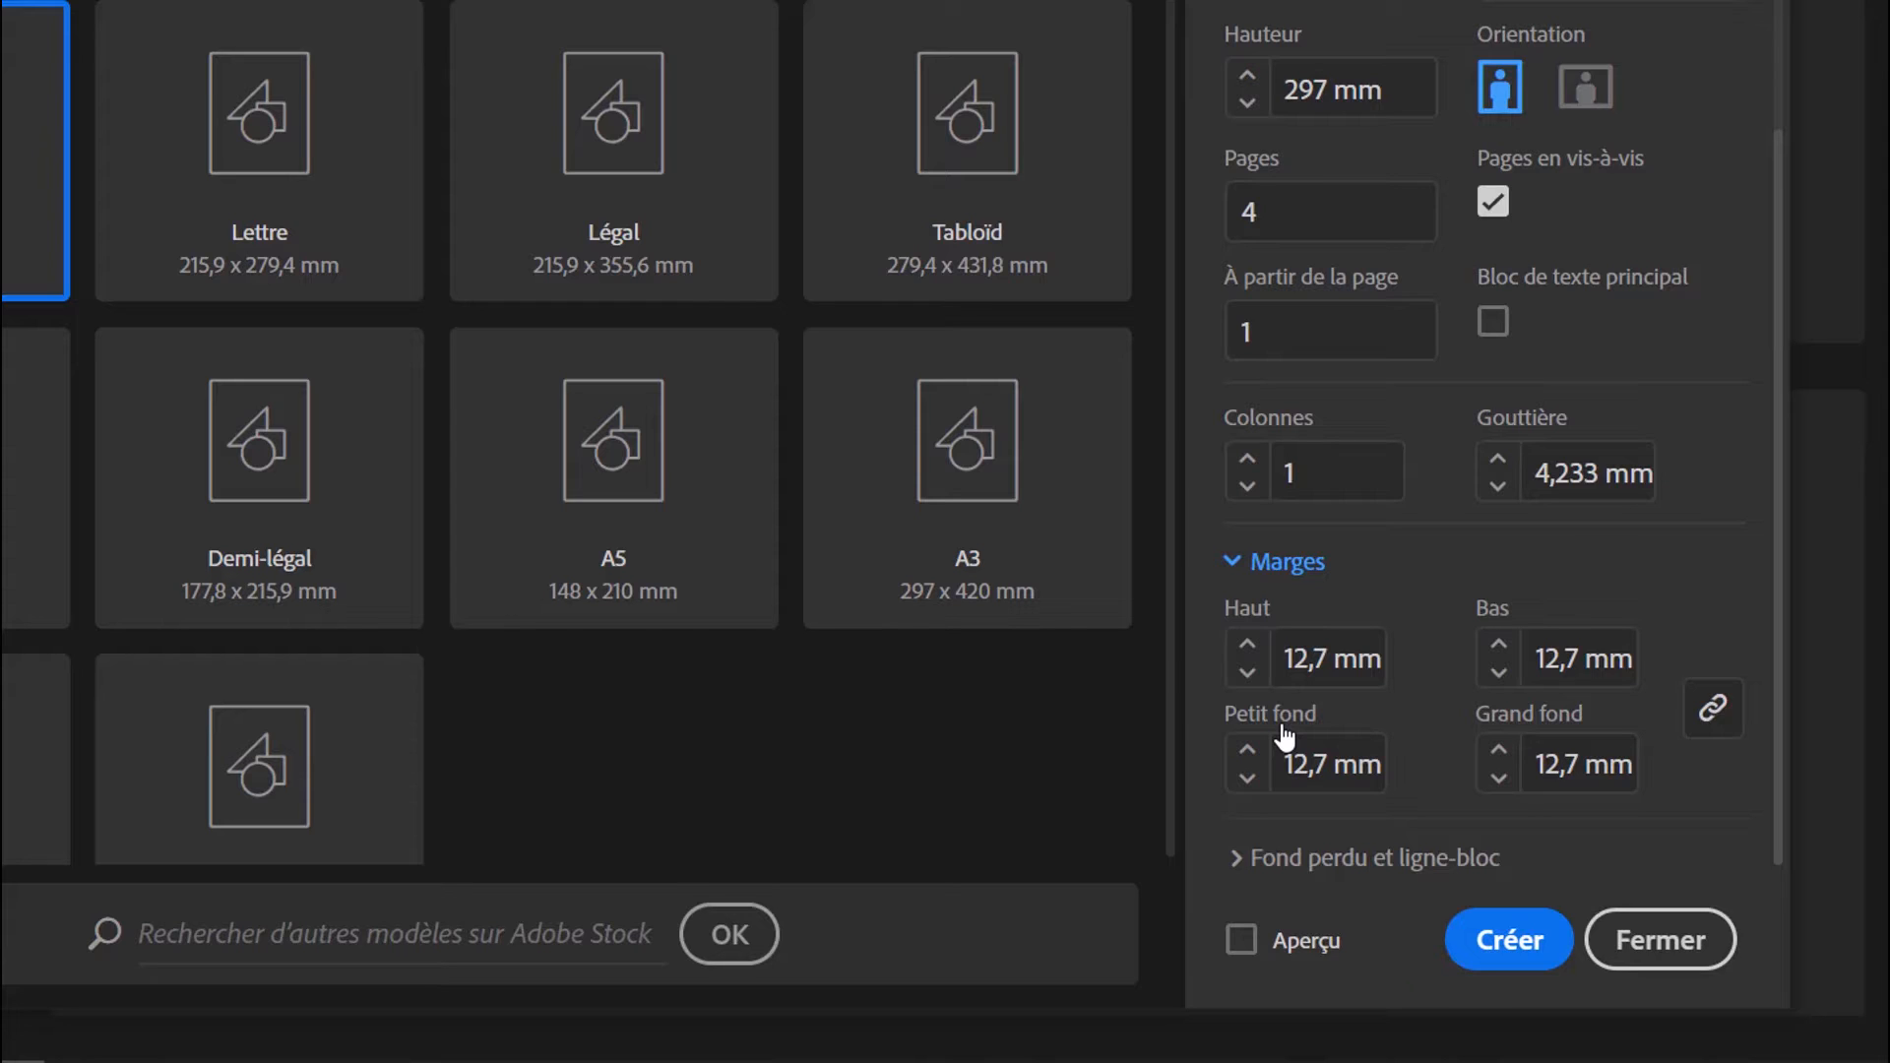
{"action": "left_click", "coordinate": [1712, 714]}
{"action": "left_click", "coordinate": [1712, 714]}
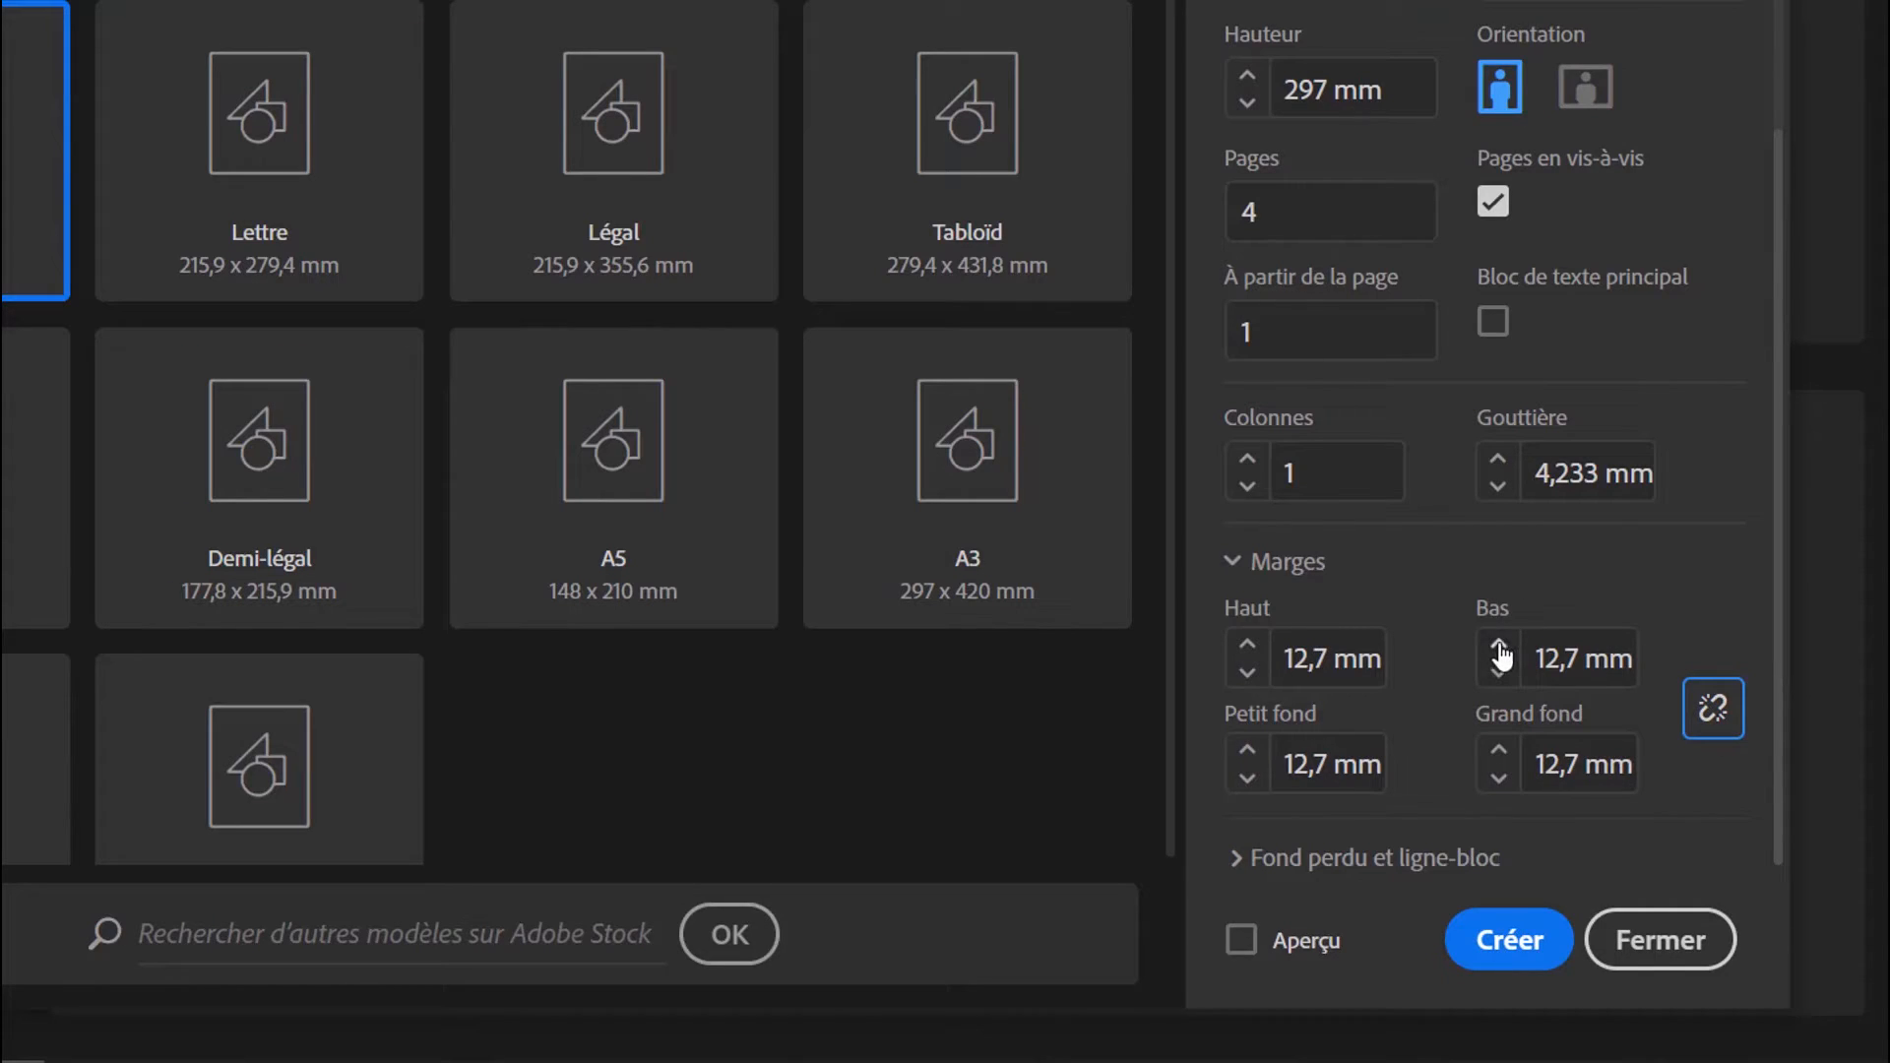
{"action": "left_click", "coordinate": [1498, 646]}
{"action": "left_click", "coordinate": [1498, 648]}
{"action": "left_click", "coordinate": [1712, 709]}
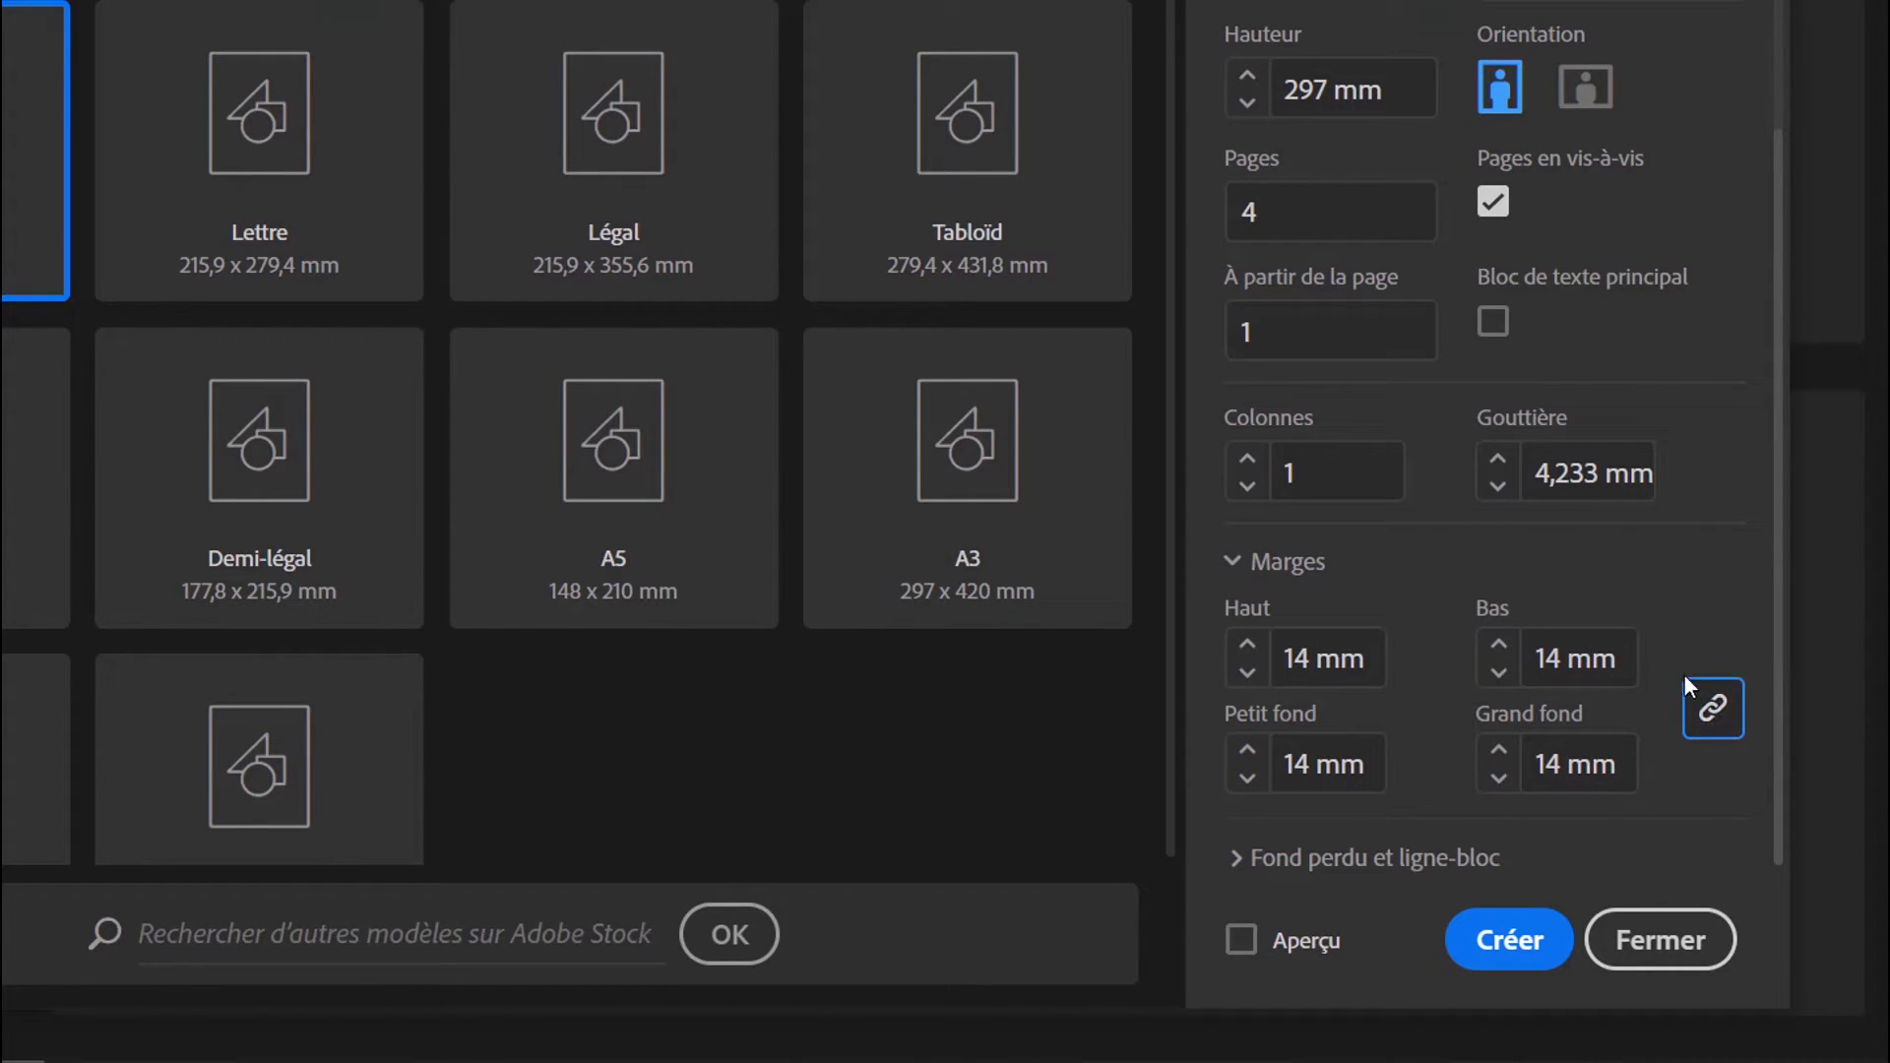
{"action": "left_click", "coordinate": [1497, 647]}
{"action": "left_click", "coordinate": [1498, 646]}
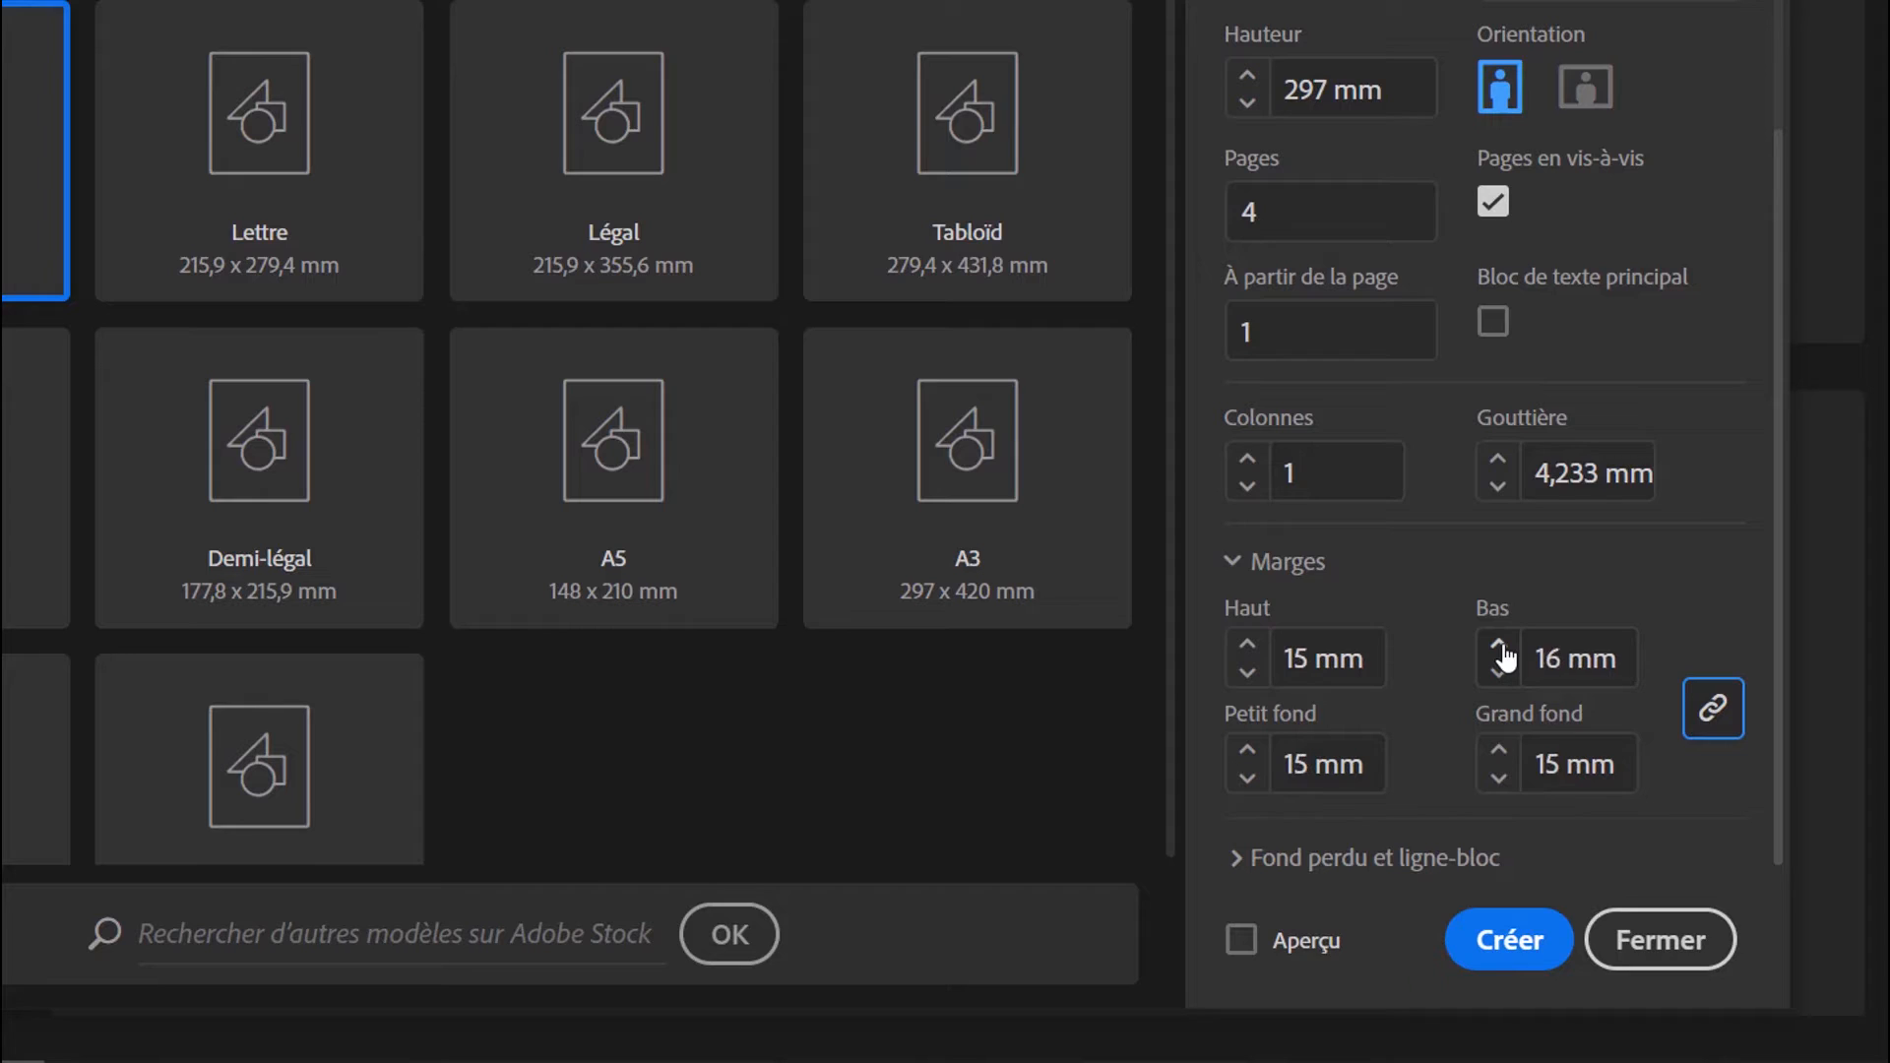
Lower the linked margins to 13 mm, then unlink them so each can be set separately
{"action": "left_click", "coordinate": [1498, 675]}
{"action": "left_click", "coordinate": [1498, 675]}
{"action": "left_click", "coordinate": [1498, 675]}
{"action": "left_click", "coordinate": [1498, 675]}
{"action": "left_click", "coordinate": [1498, 647]}
{"action": "left_click", "coordinate": [1713, 708]}
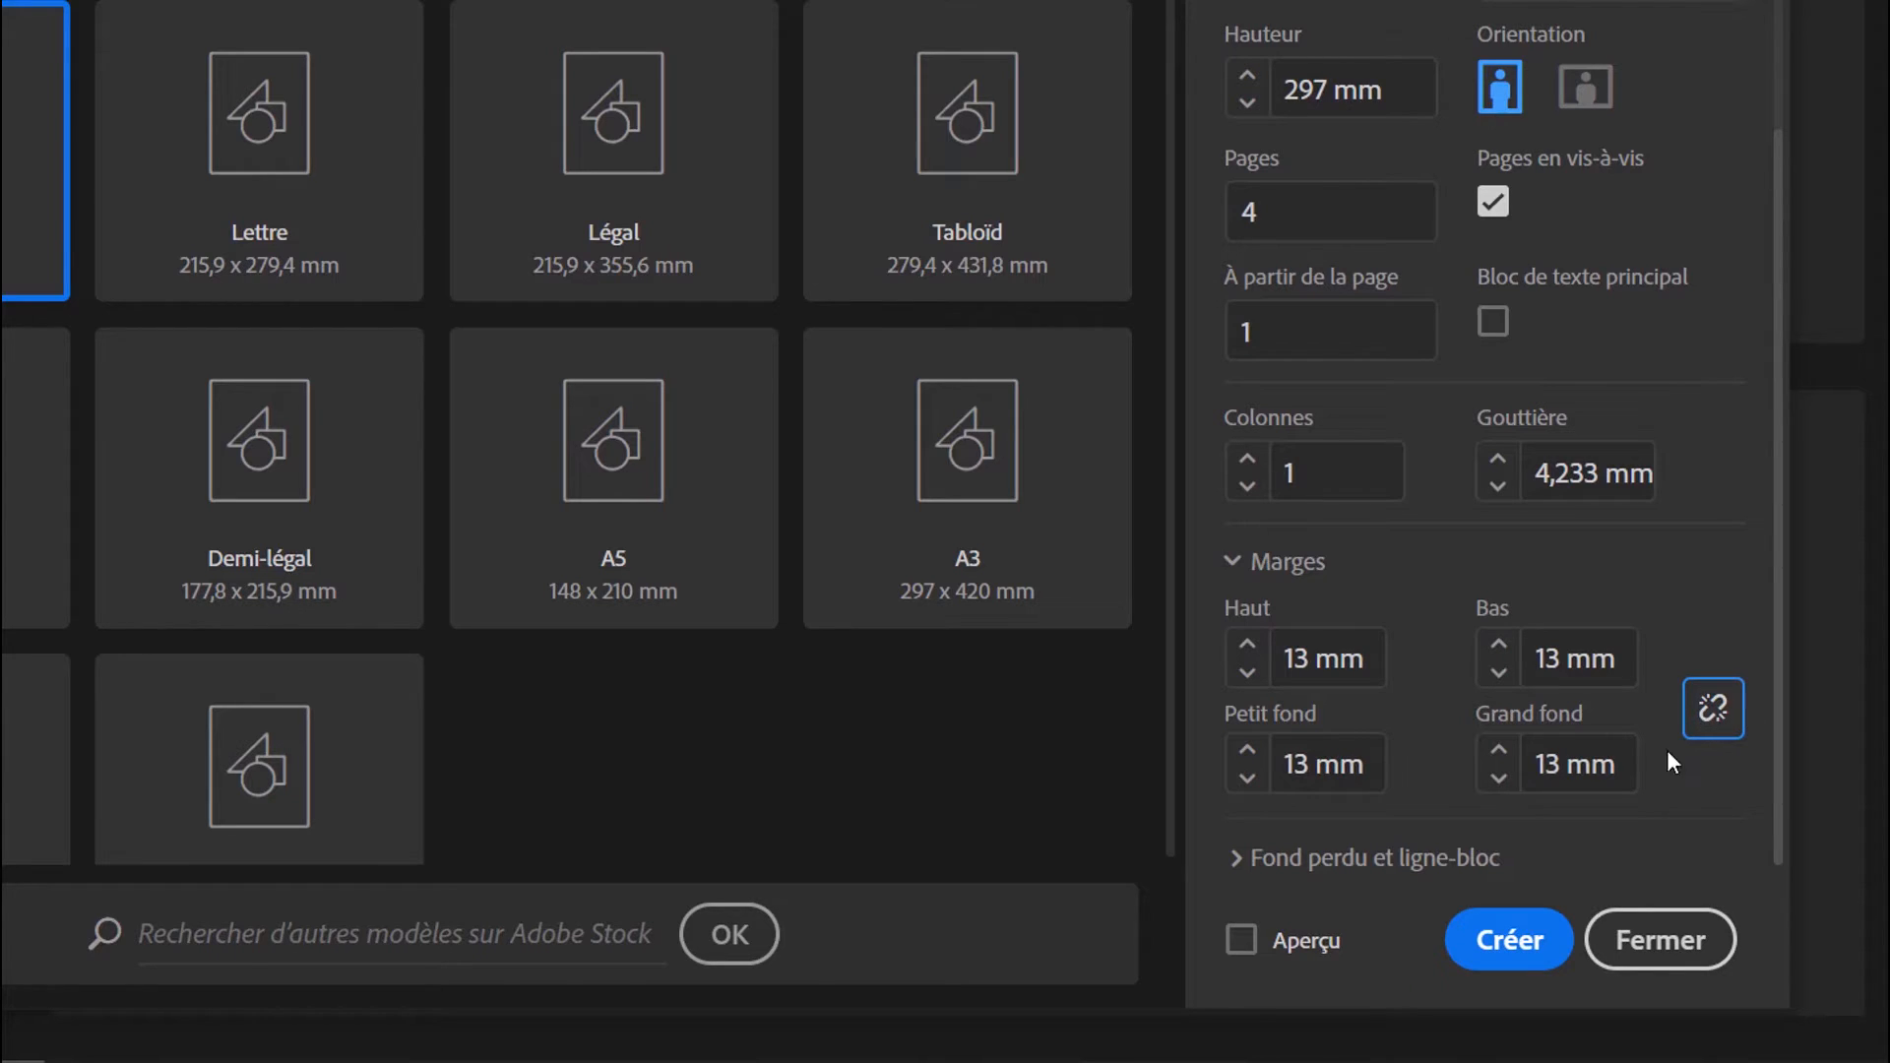
Set the top margin (Haut) to 20 mm and the bottom margin (Bas) to 15 mm
{"action": "left_click", "coordinate": [1306, 658]}
{"action": "left_click_drag", "start_coordinate": [1306, 655], "coordinate": [1271, 655]}
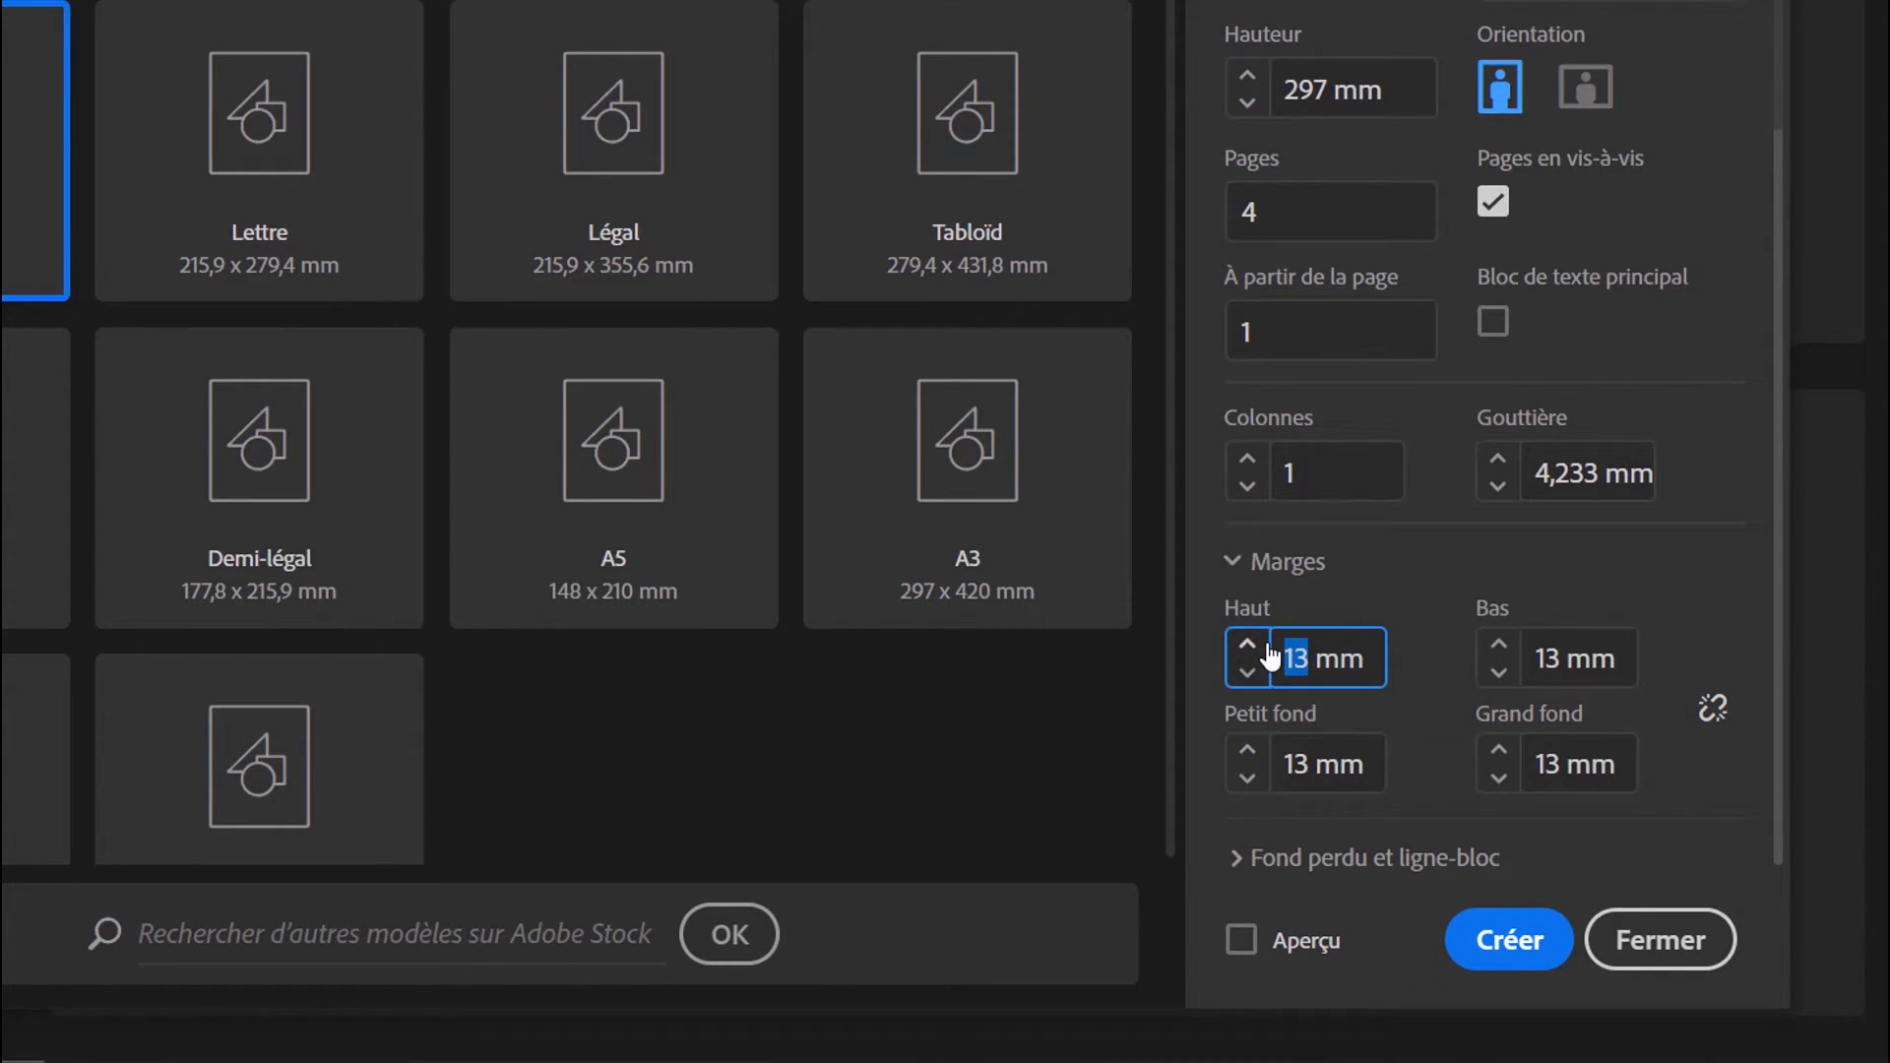
{"action": "type", "text": "20"}
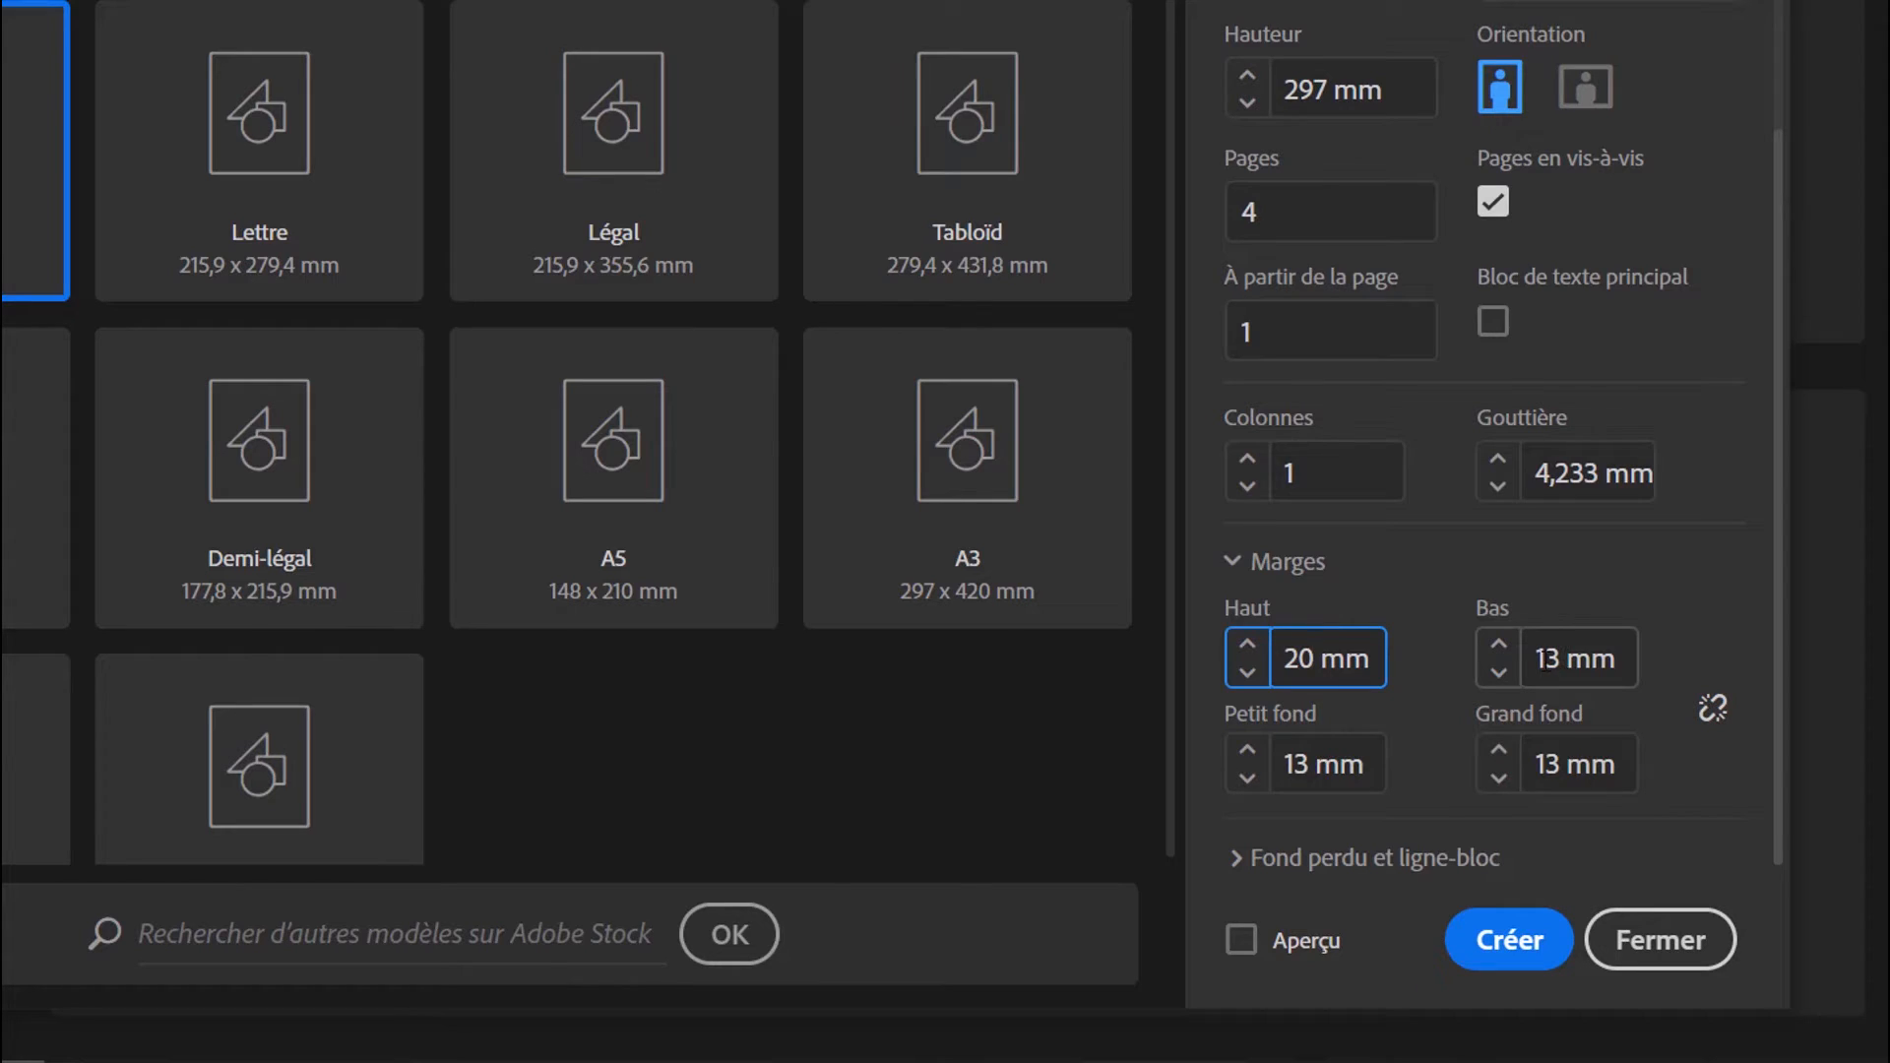
{"action": "left_click", "coordinate": [1500, 647]}
{"action": "left_click", "coordinate": [1502, 648]}
Set both the Petit fond and Grand fond margins to 12,7 mm
{"action": "left_click", "coordinate": [1296, 763]}
{"action": "left_click_drag", "start_coordinate": [1285, 764], "coordinate": [1364, 764]}
{"action": "type", "text": "12,7"}
{"action": "left_click_drag", "start_coordinate": [1562, 763], "coordinate": [1542, 762]}
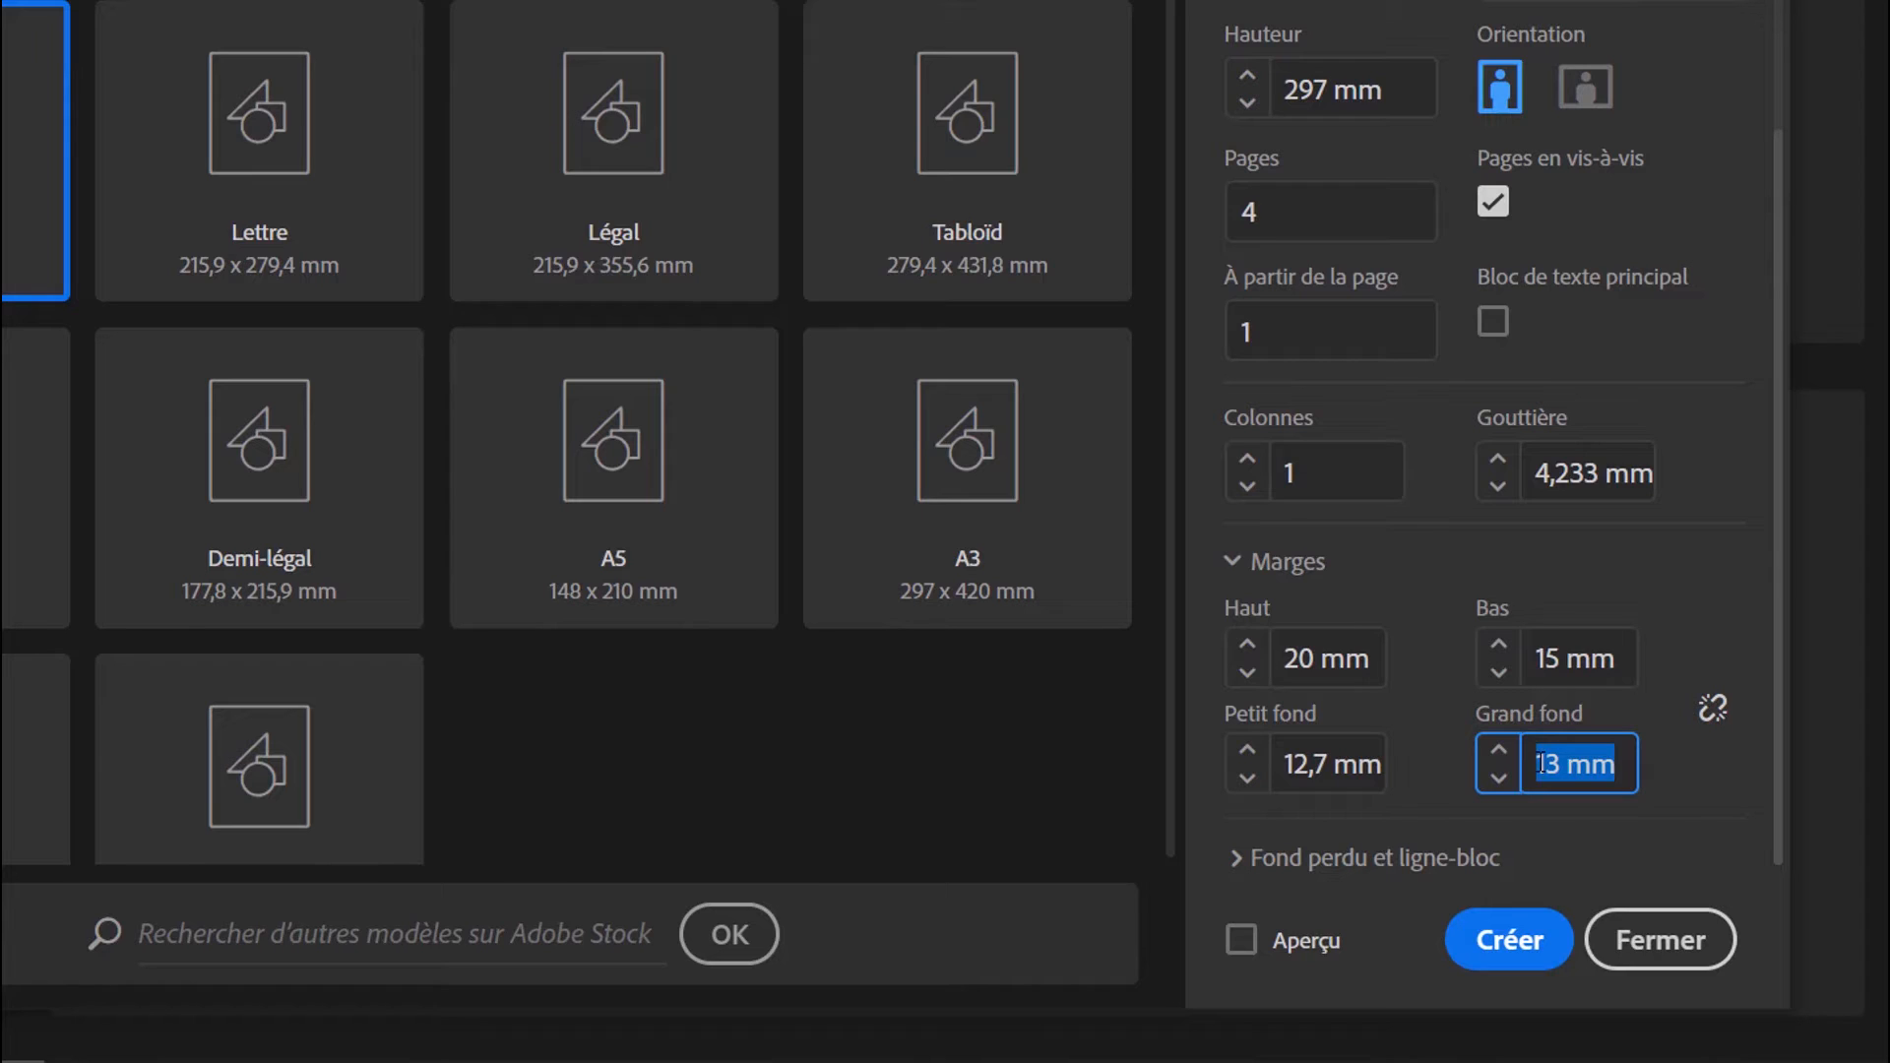
{"action": "type", "text": "12,7"}
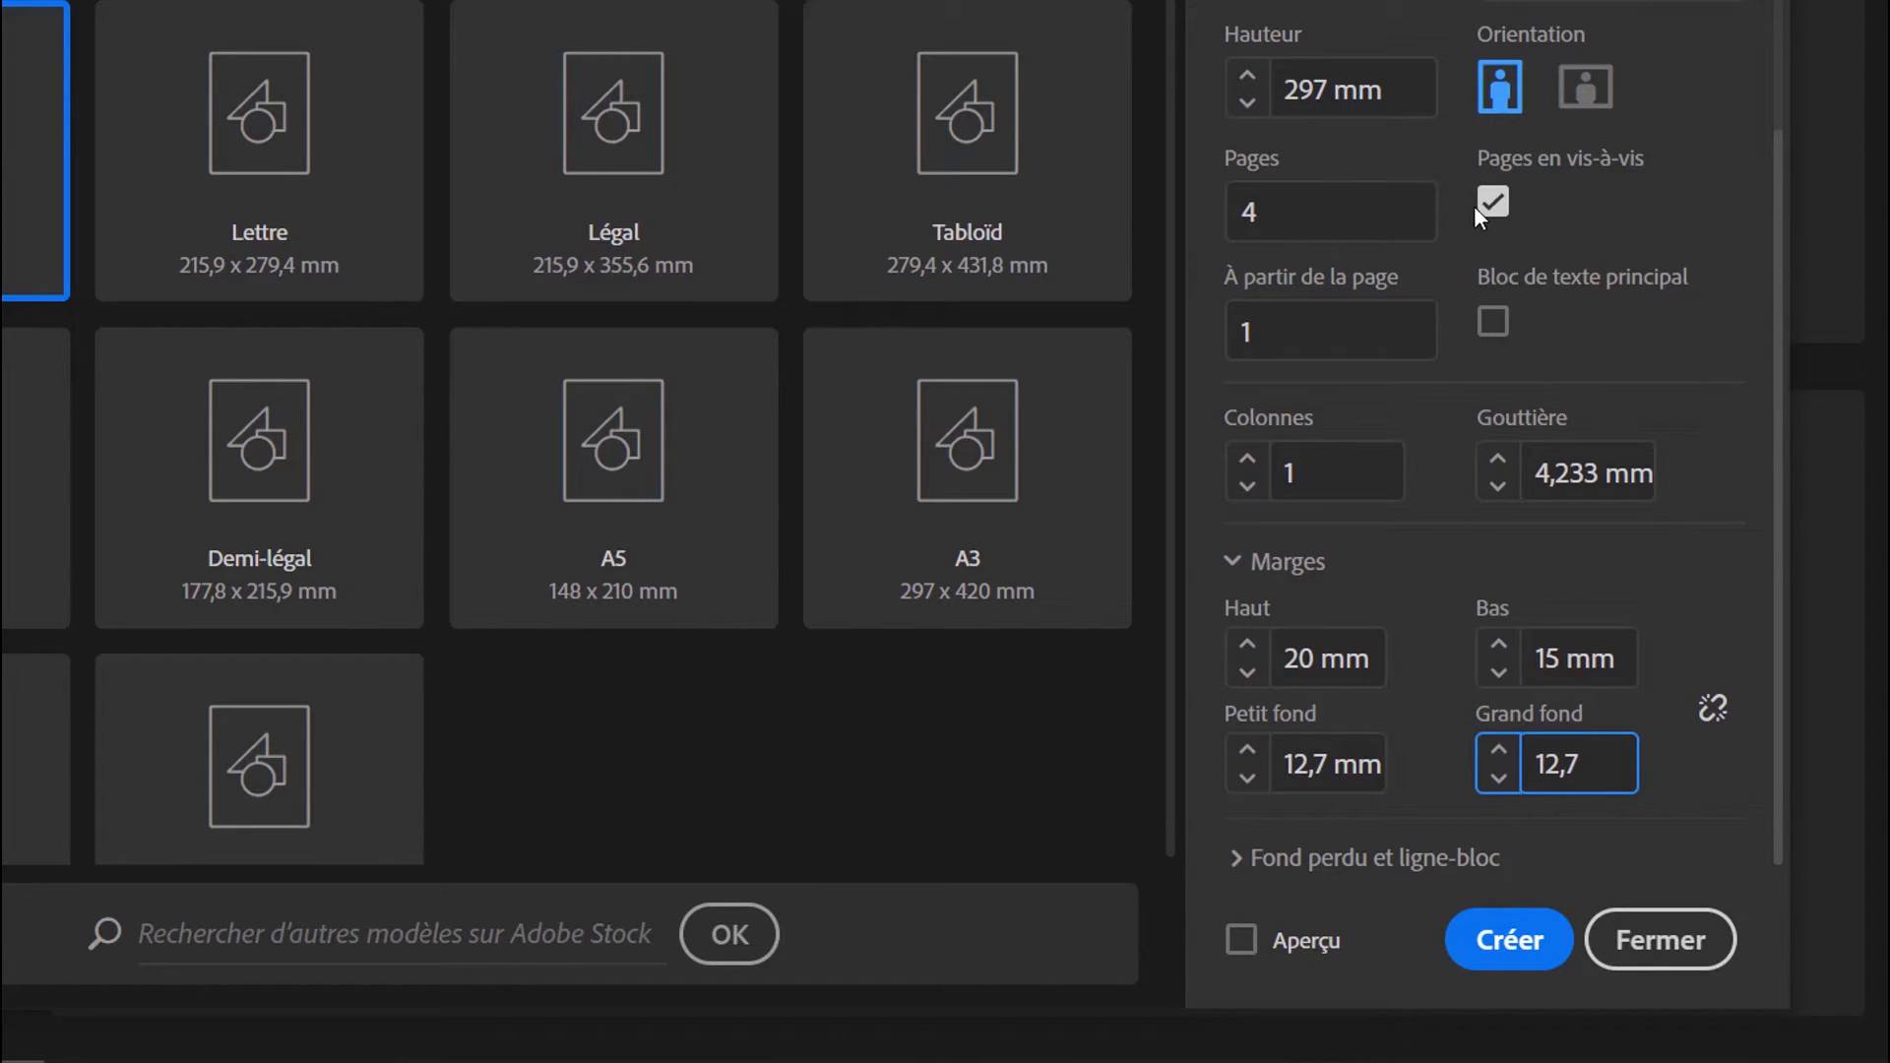
Turn Pages en vis-à-vis off and back on to compare how the side margins are labelled
{"action": "left_click", "coordinate": [1493, 203]}
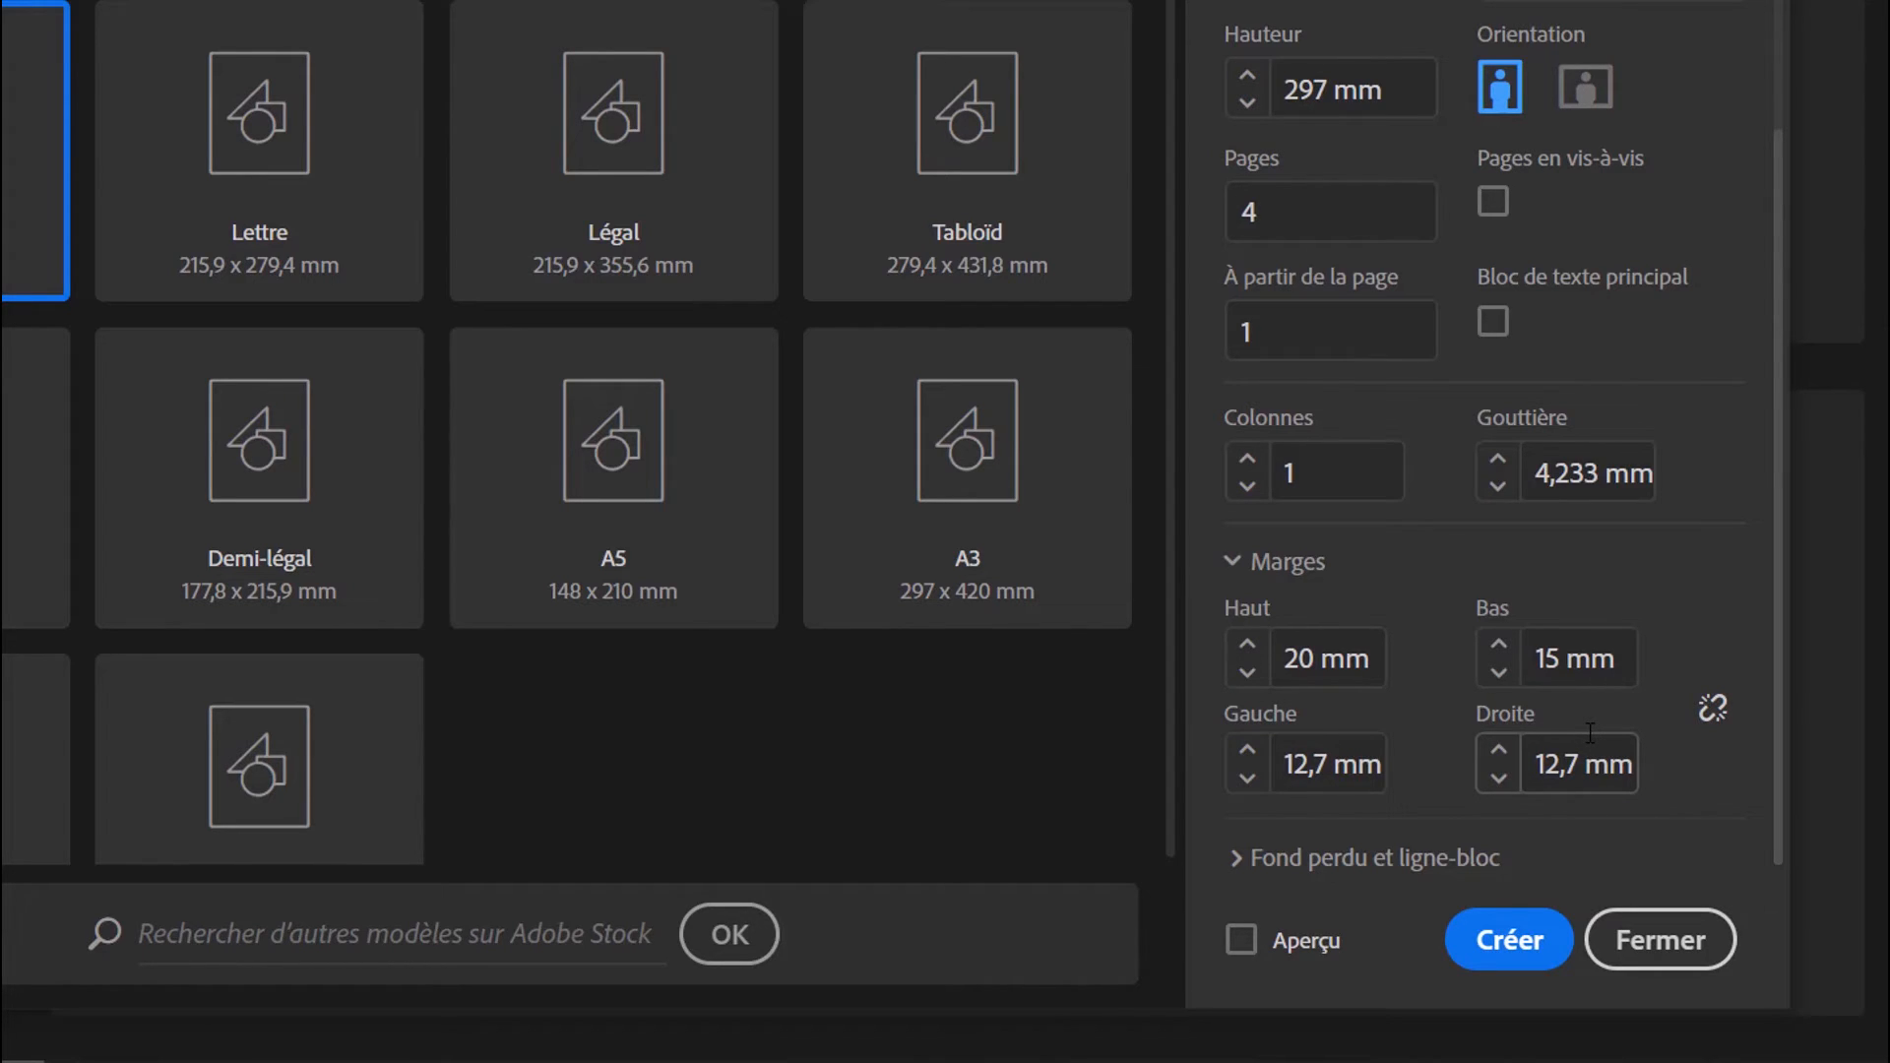
{"action": "left_click", "coordinate": [1511, 209]}
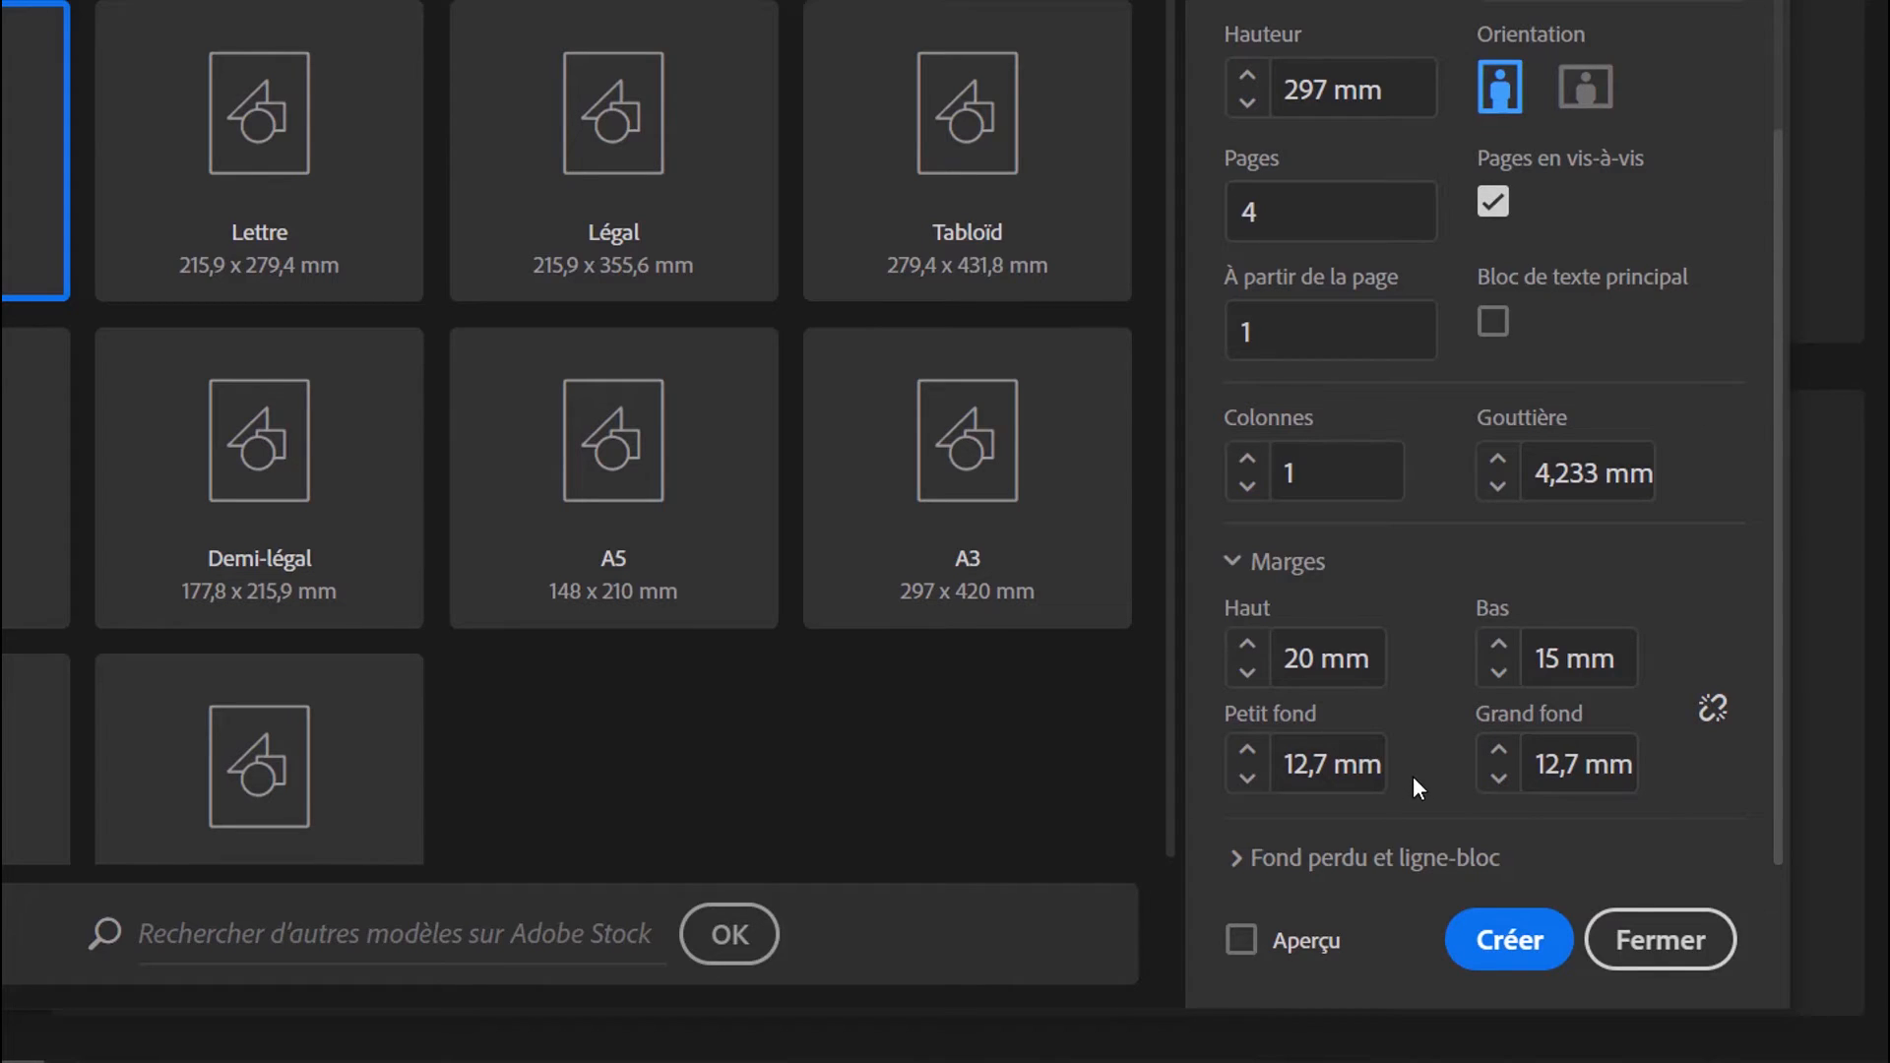
Expand the Fond perdu et ligne-bloc settings and set the linked bleed (Fond perdu) to 5 mm on all sides
{"action": "left_click", "coordinate": [1313, 657]}
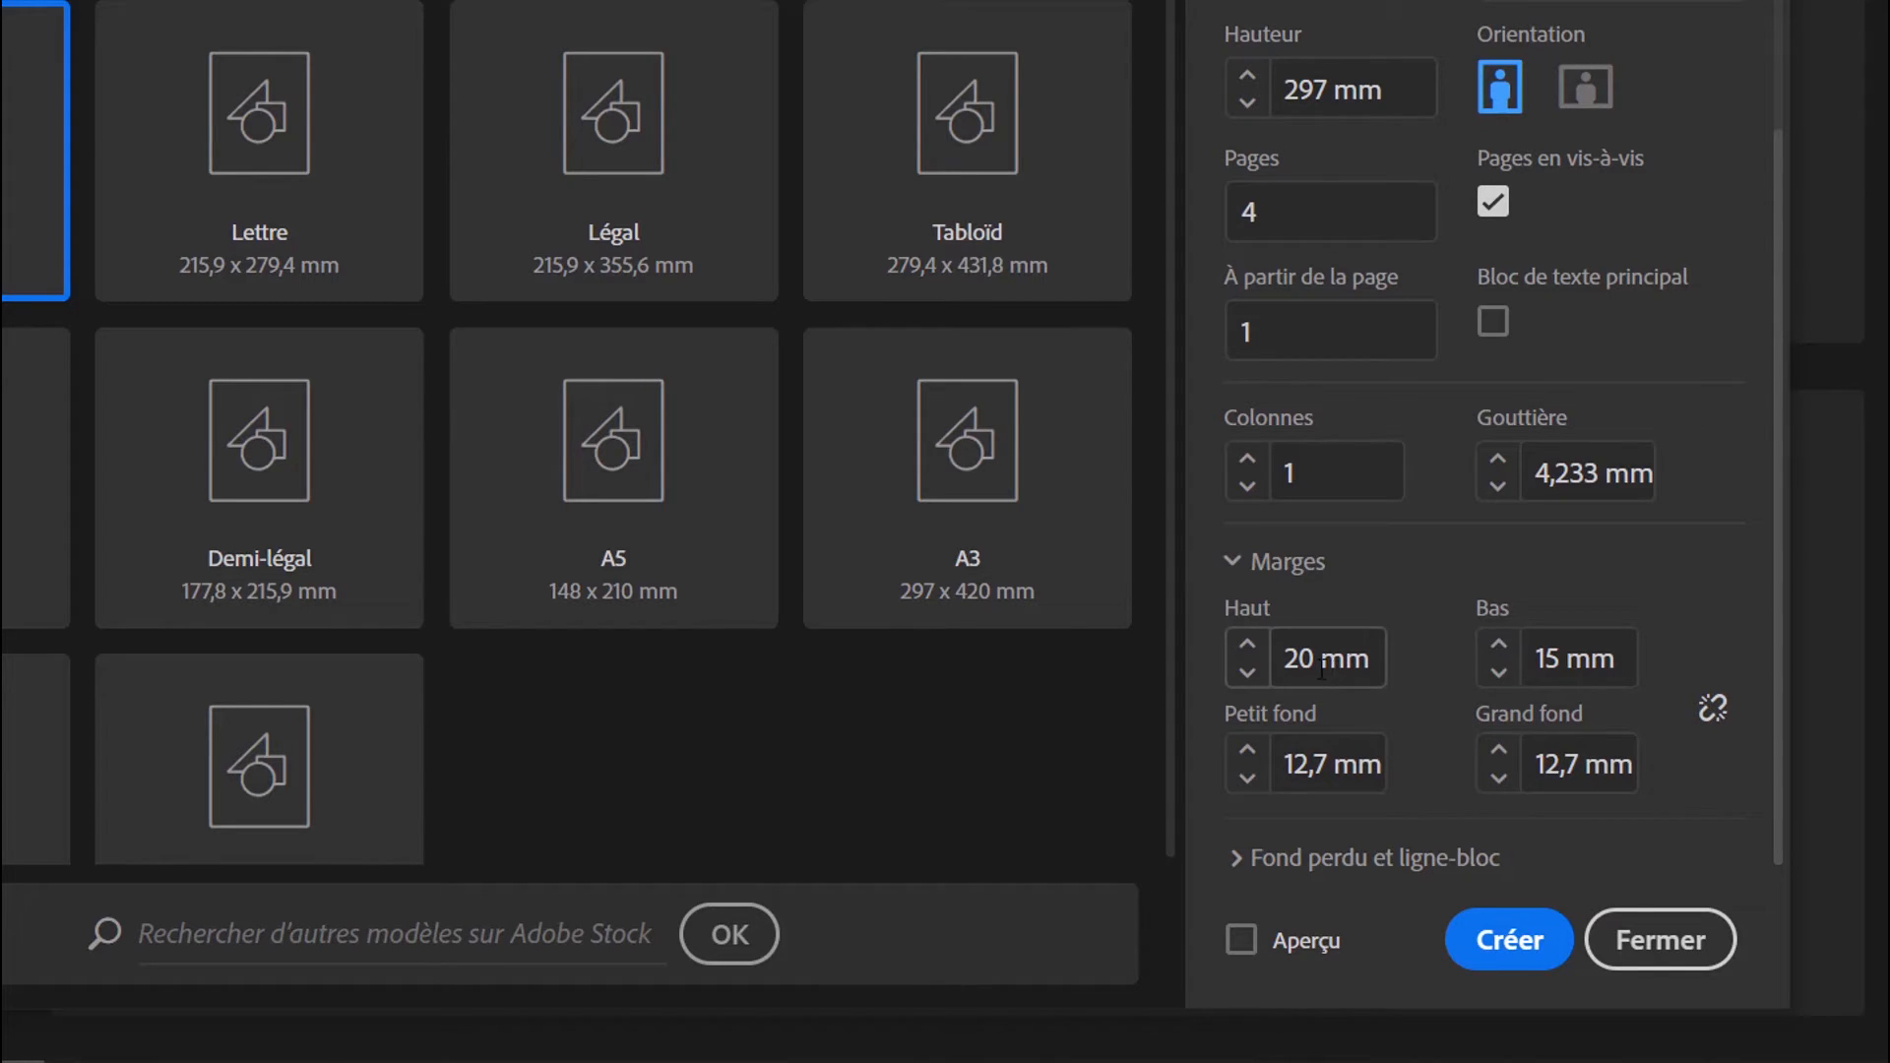
{"action": "left_click", "coordinate": [1257, 860]}
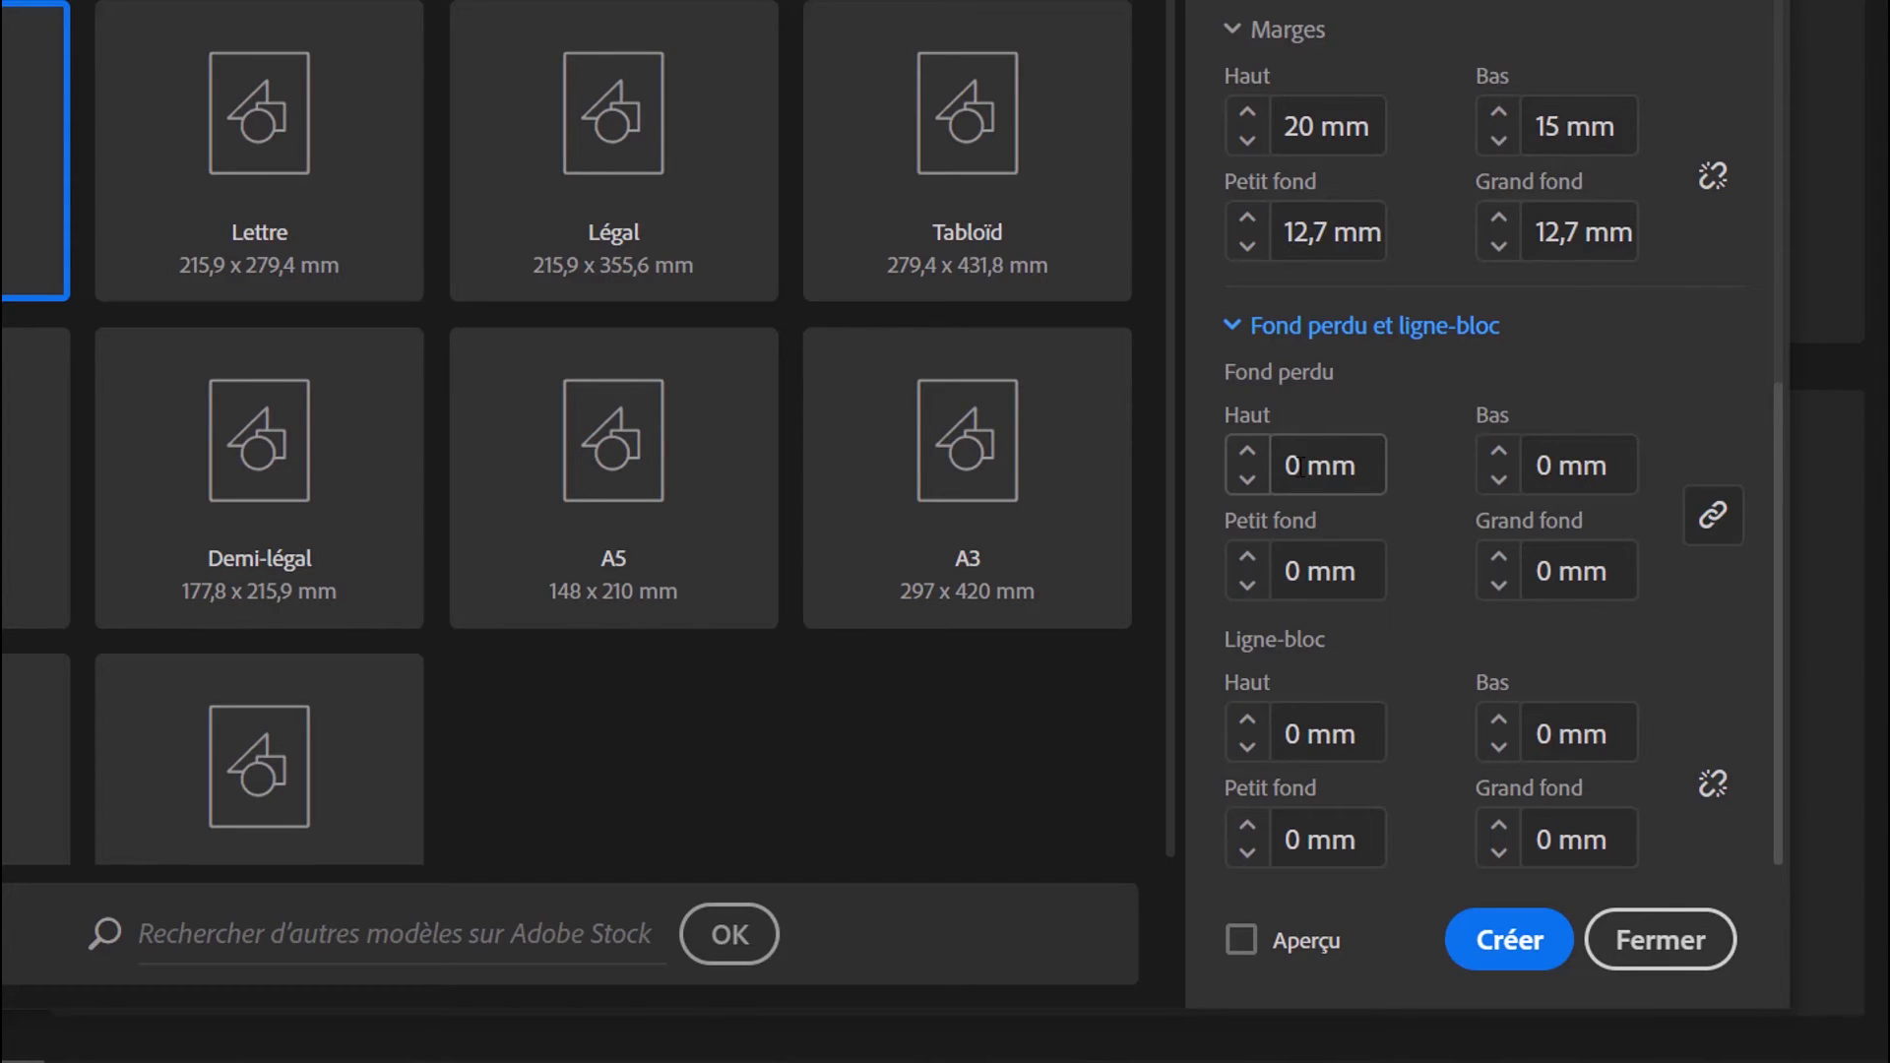
{"action": "left_click", "coordinate": [1299, 467]}
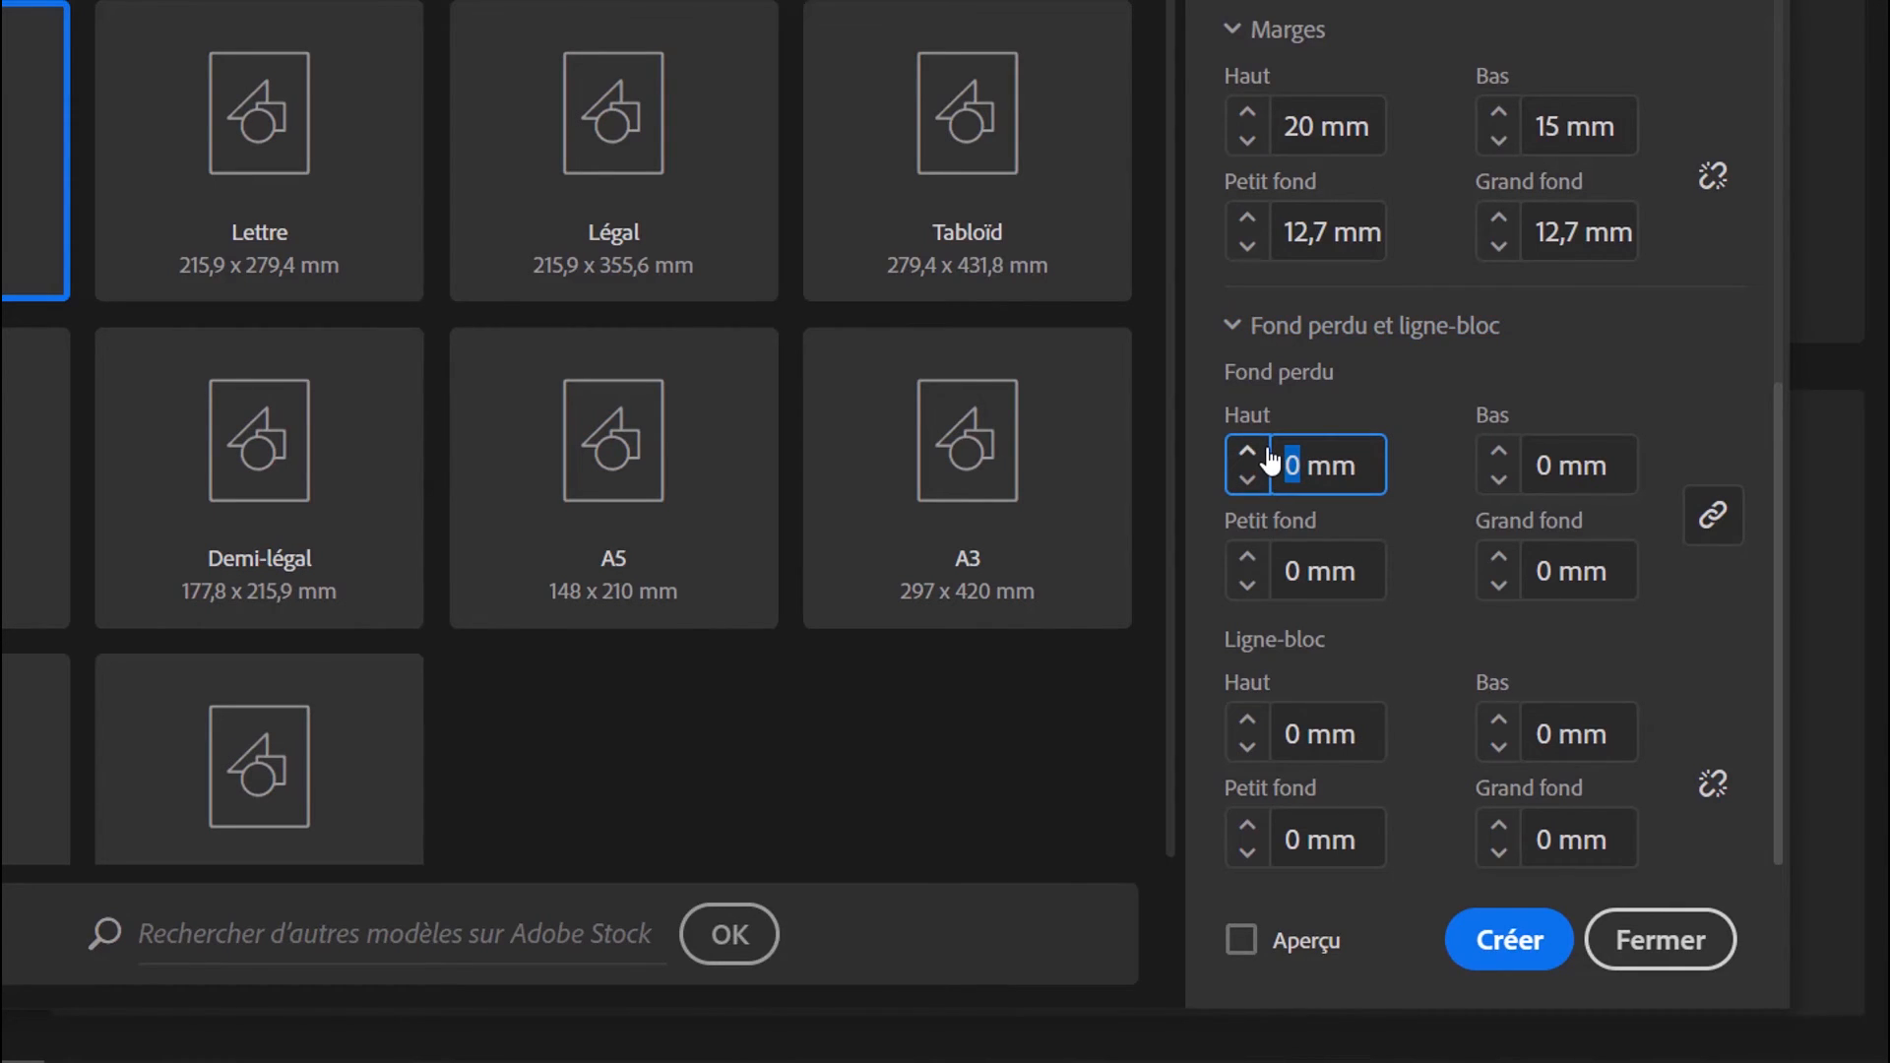
{"action": "type", "text": "5"}
{"action": "left_click", "coordinate": [1309, 734]}
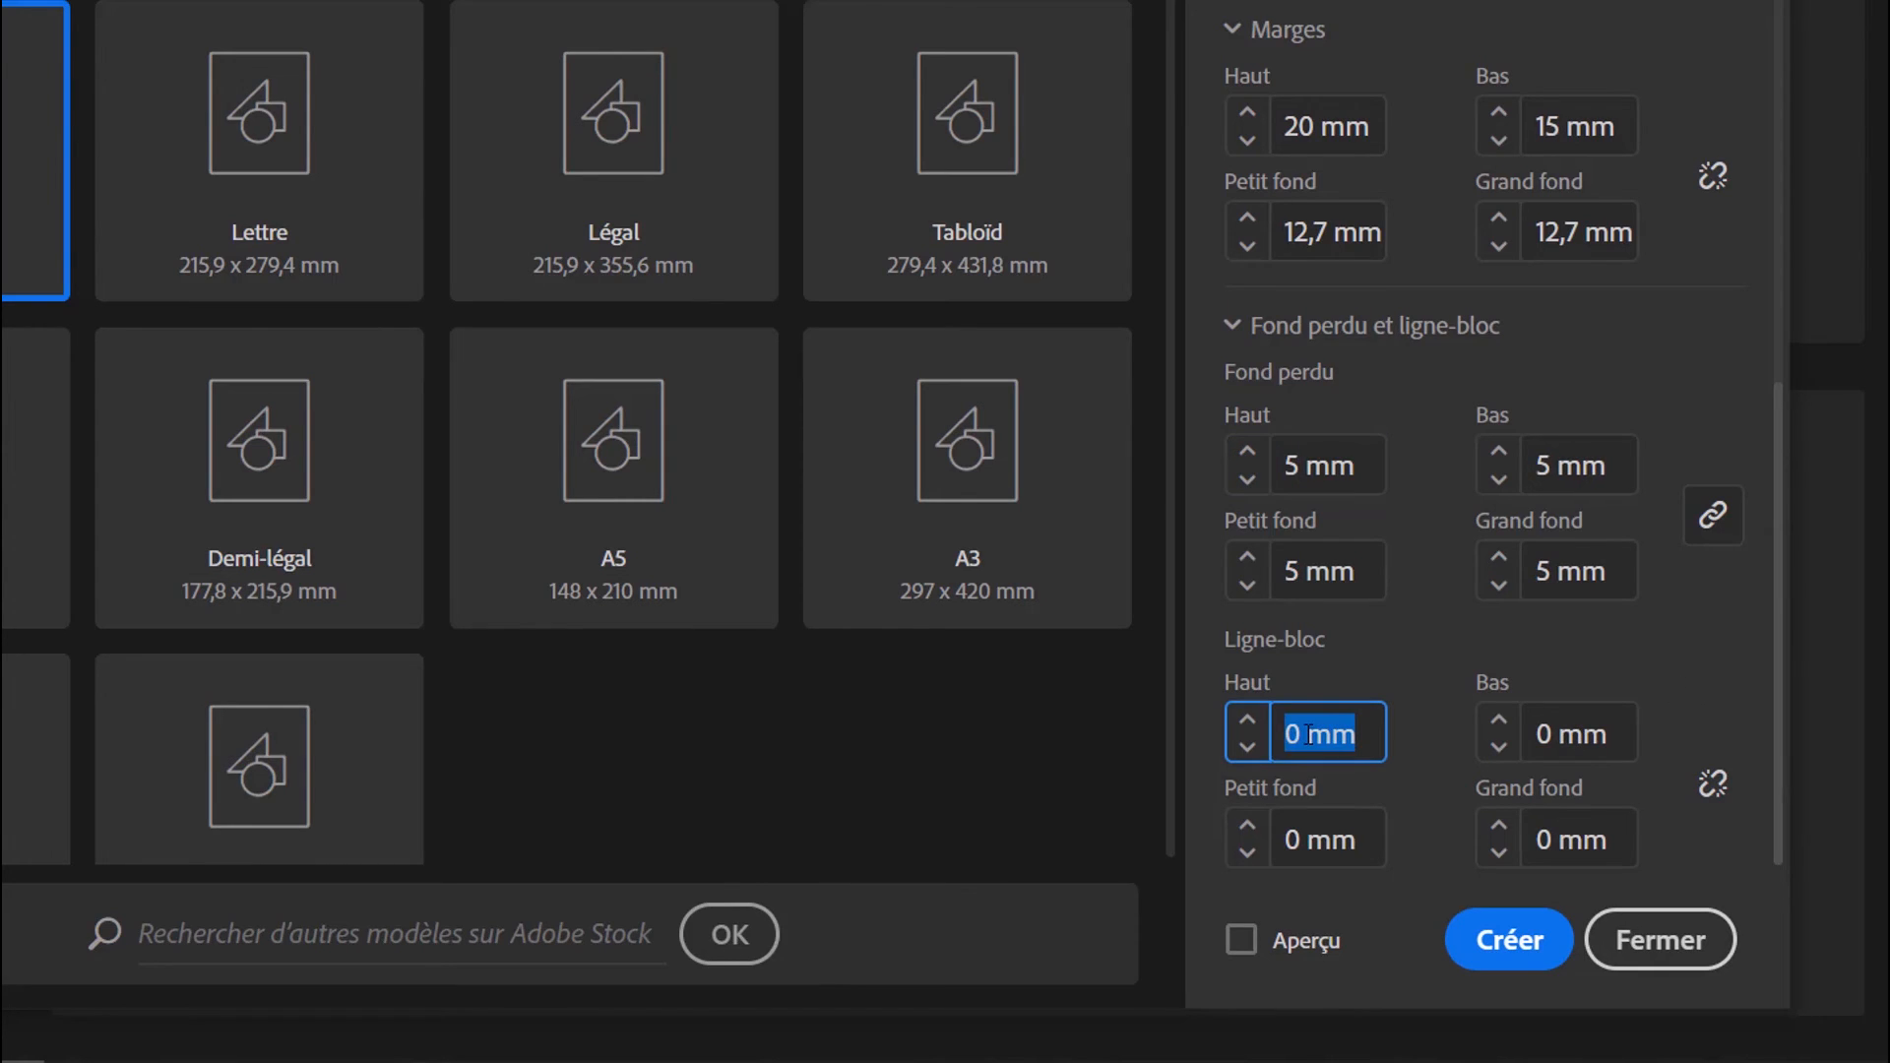
{"action": "left_click", "coordinate": [1299, 733]}
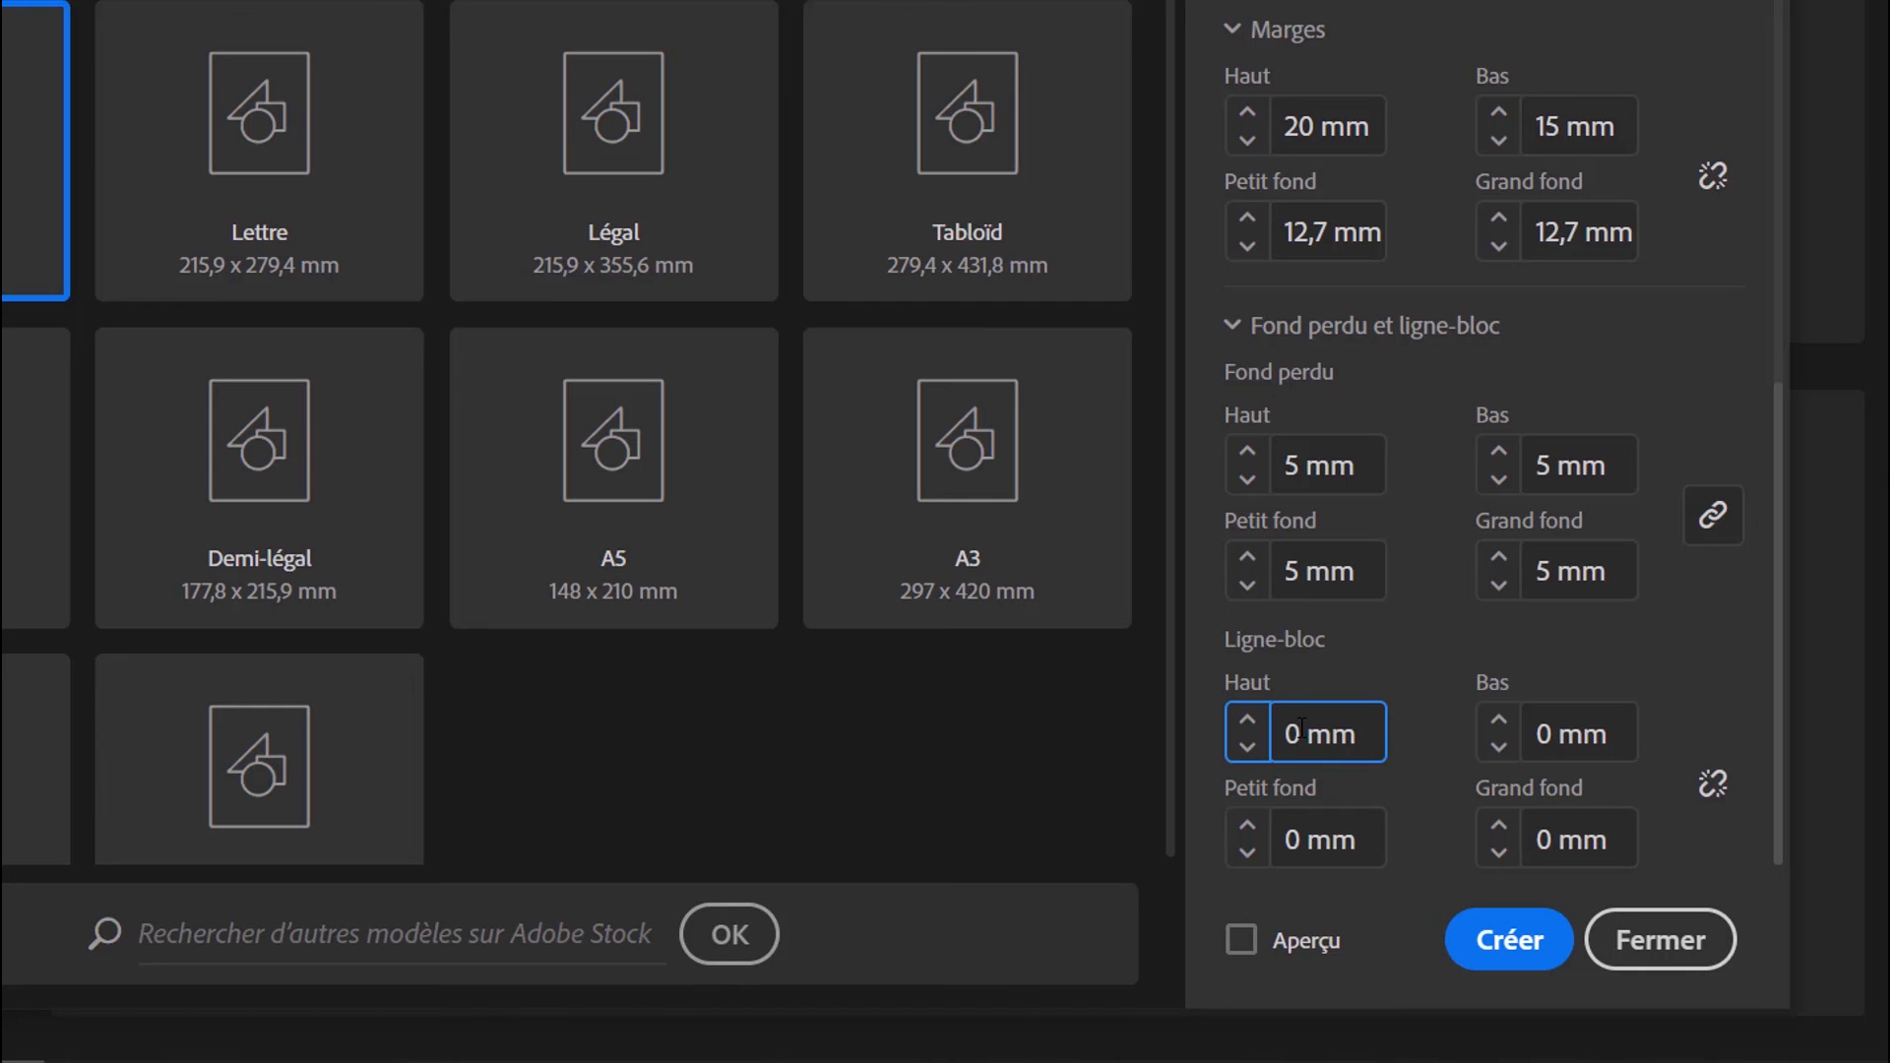
Turn on Aperçu to check the page with the dialog moved aside, and create the document
{"action": "left_click", "coordinate": [1228, 940]}
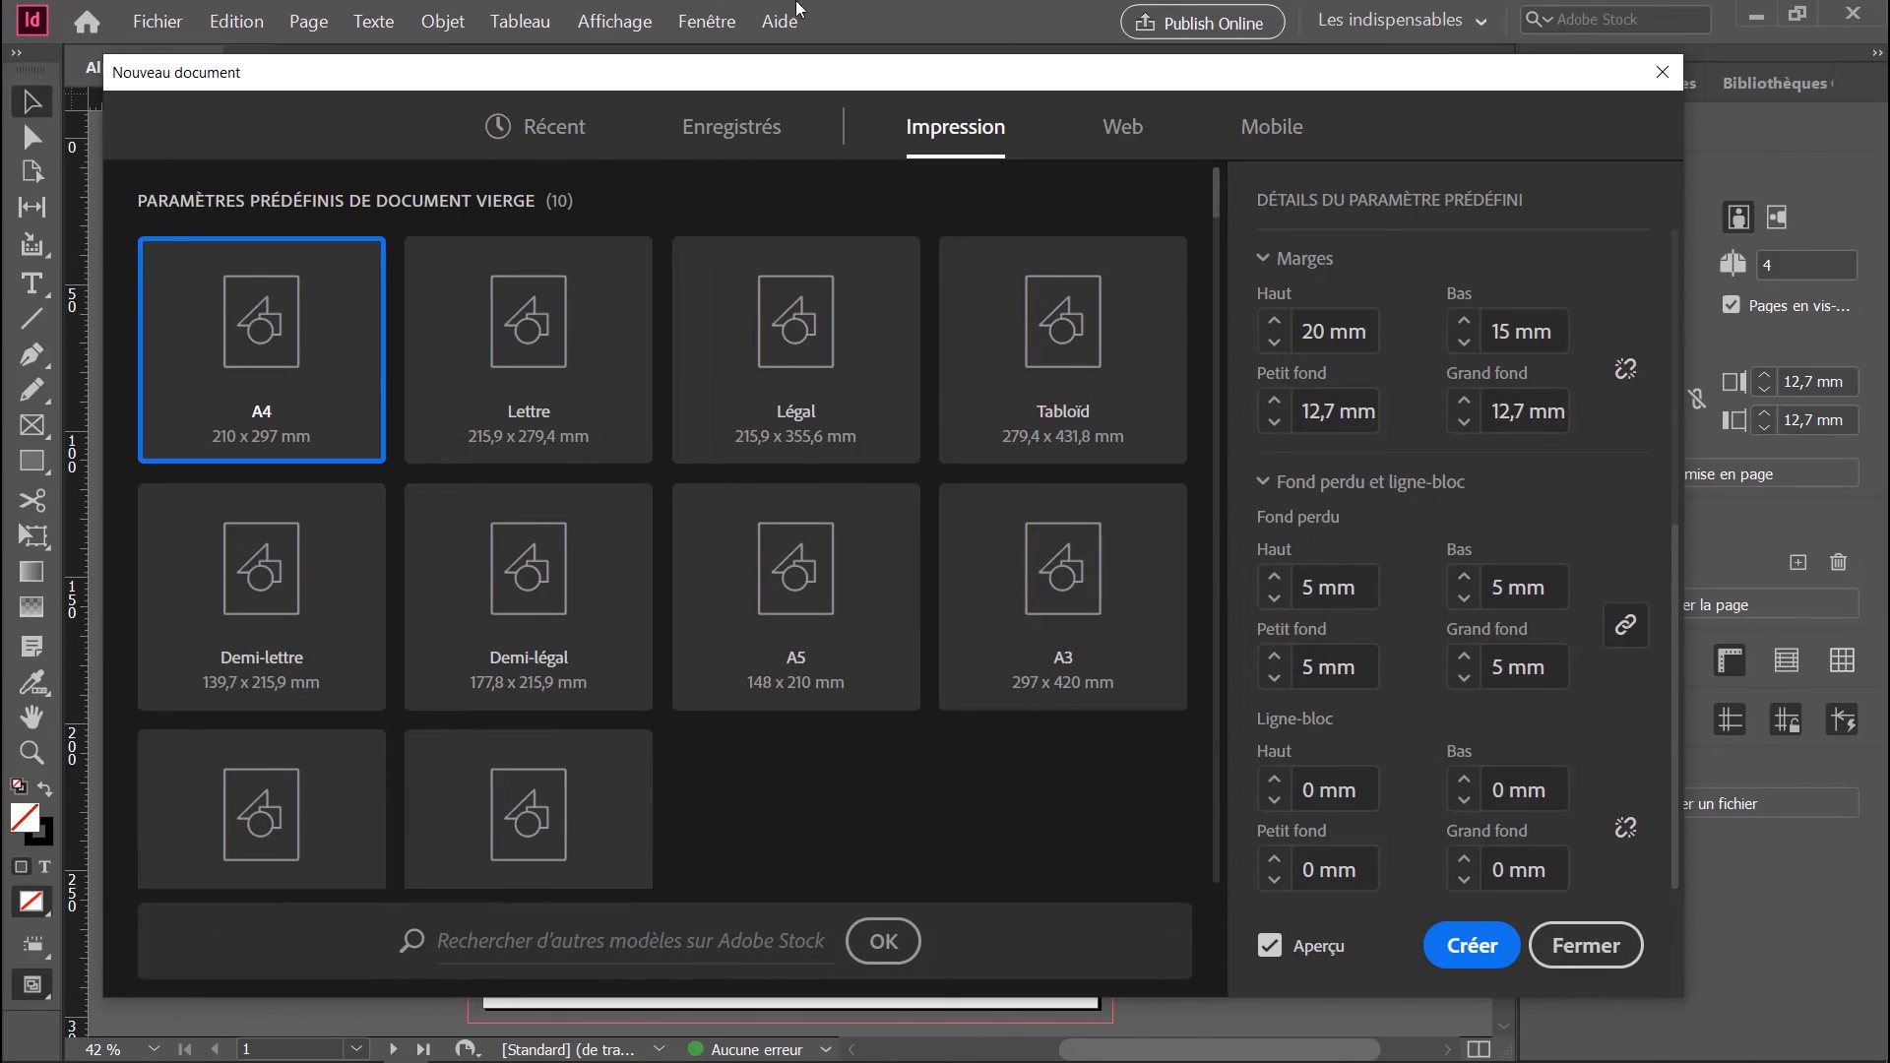
{"action": "left_click_drag", "start_coordinate": [625, 80], "coordinate": [1790, 136]}
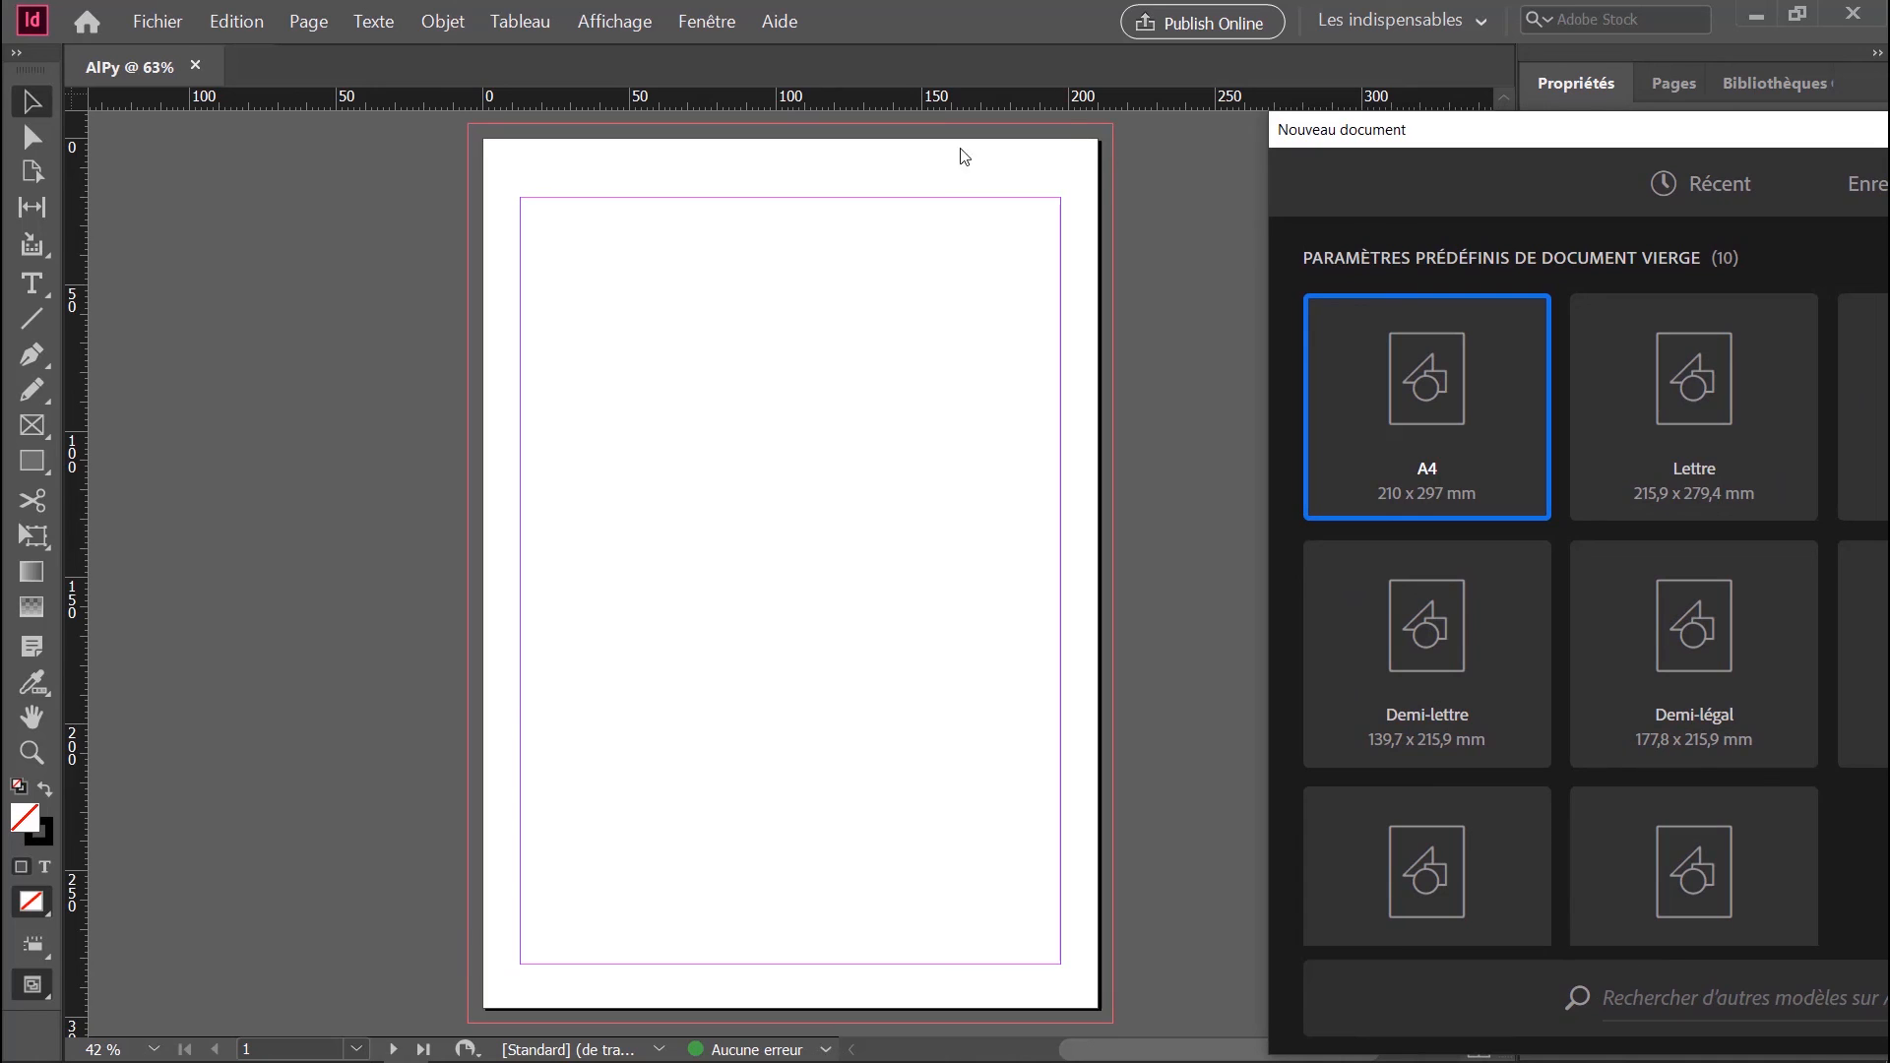
{"action": "double_click", "coordinate": [1466, 148]}
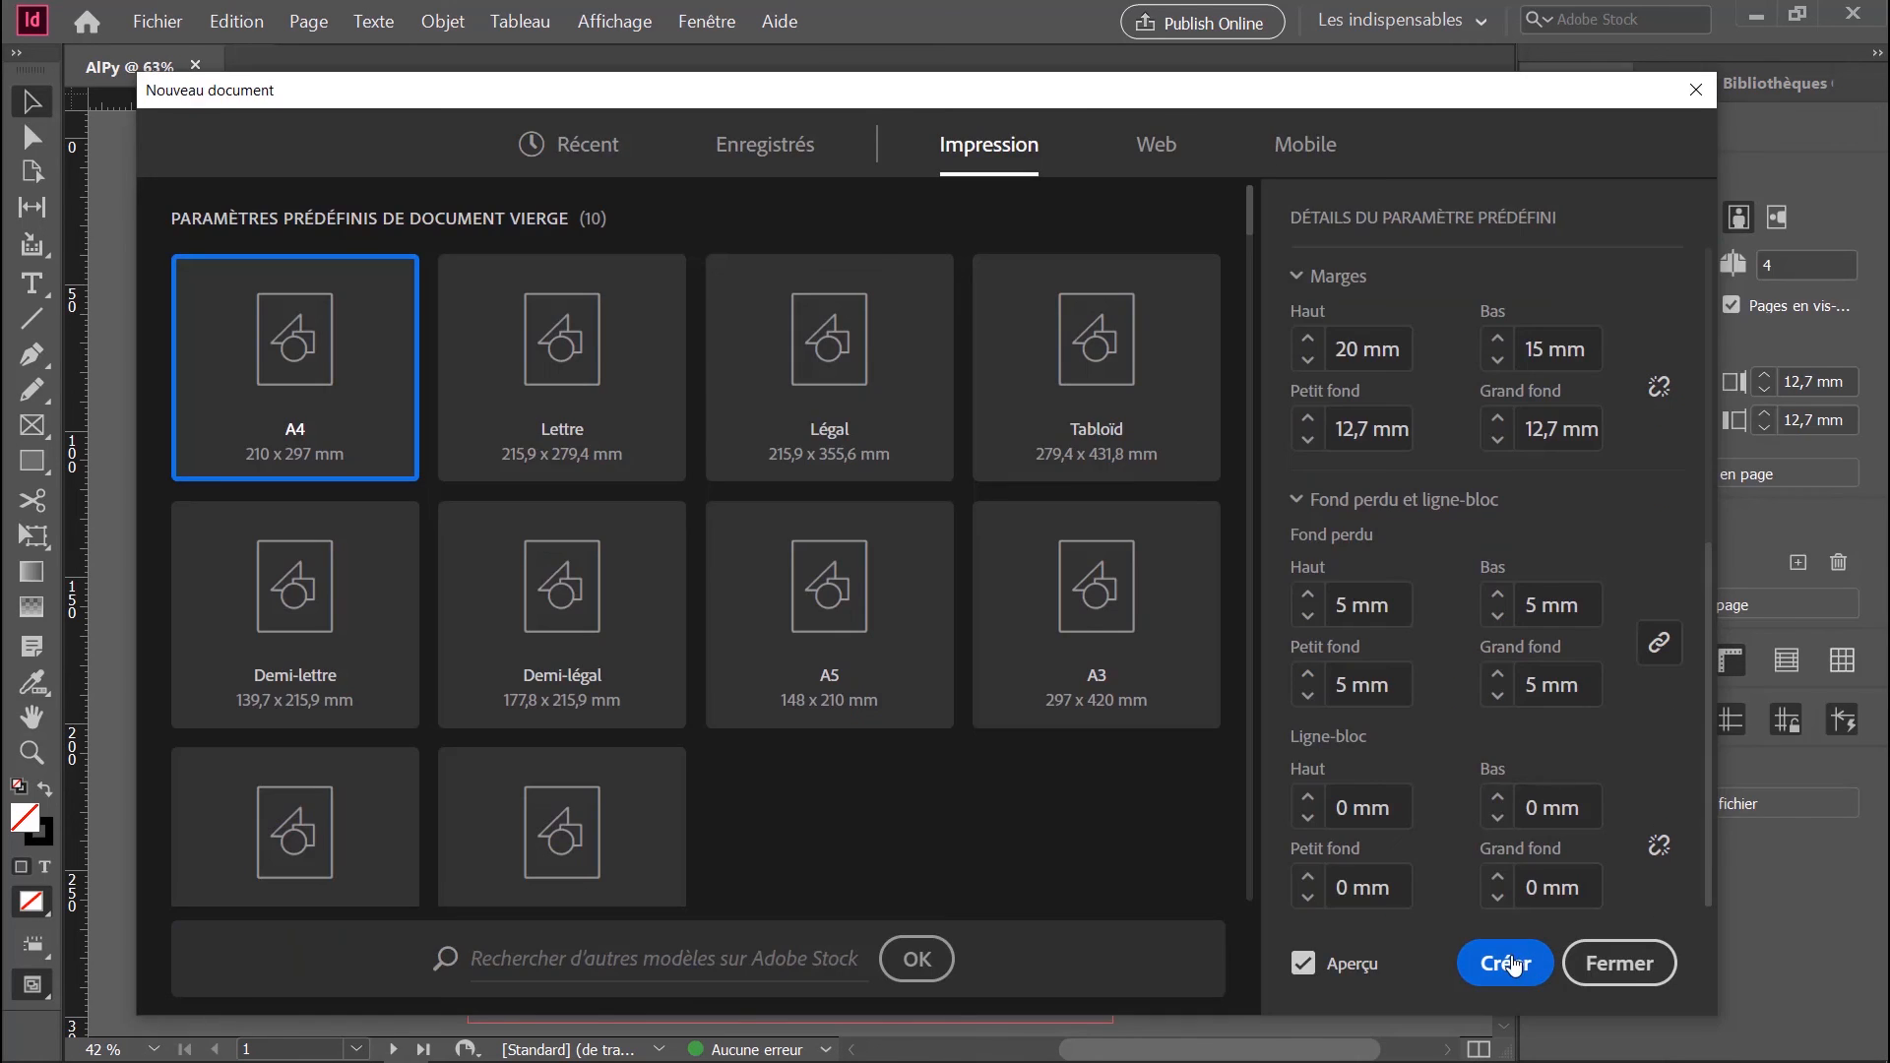
{"action": "left_click", "coordinate": [1513, 965]}
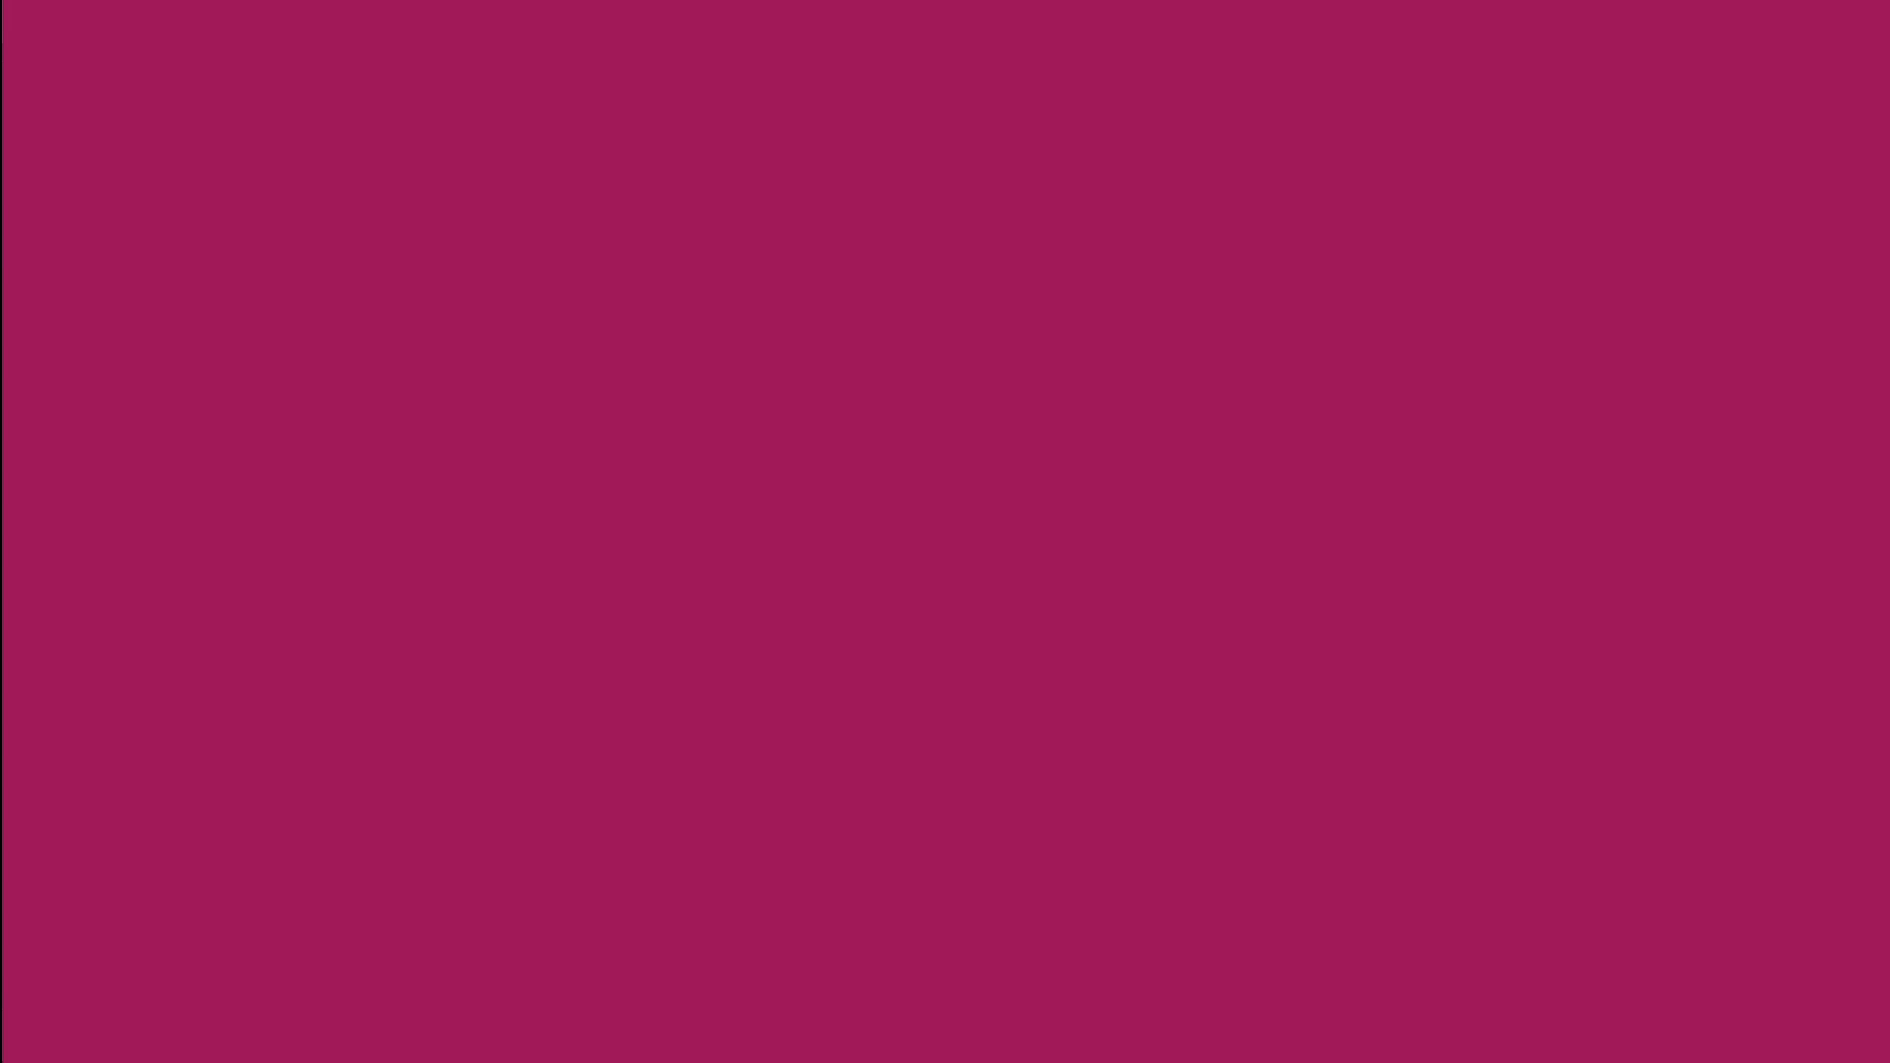